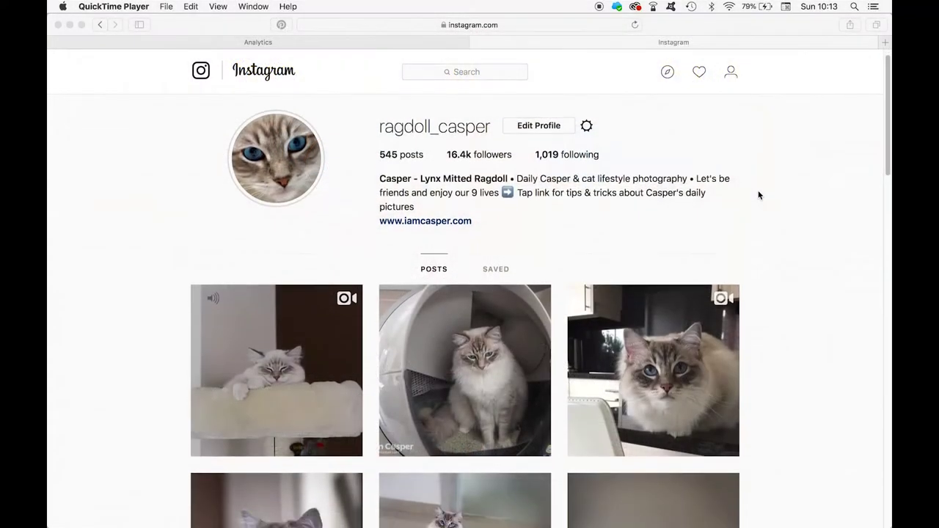
Scroll down through the cat account's photo grid and back up to the profile header
scroll(759, 195, down, 3)
scroll(759, 195, down, 2)
scroll(758, 194, down, 2)
scroll(758, 194, down, 3)
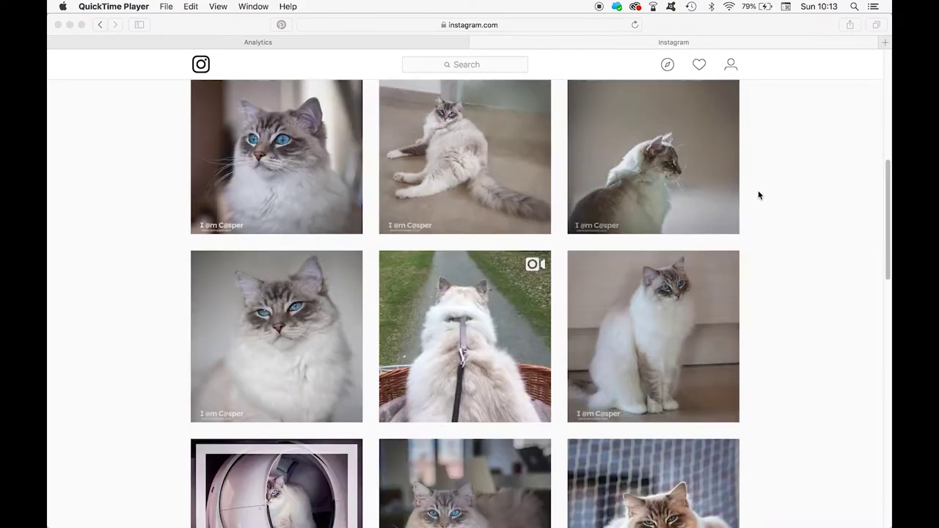
scroll(758, 195, down, 3)
scroll(758, 195, up, 3)
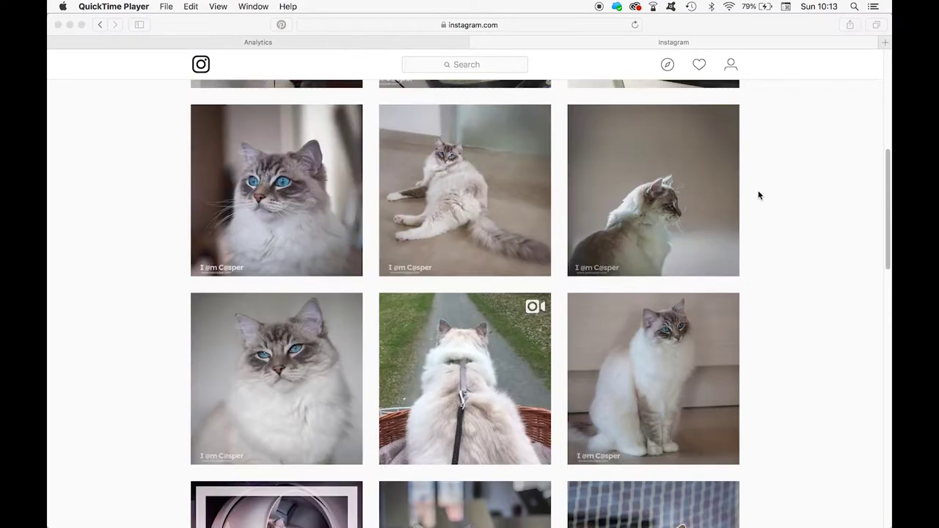
scroll(759, 195, up, 3)
scroll(758, 195, up, 1)
scroll(758, 194, up, 3)
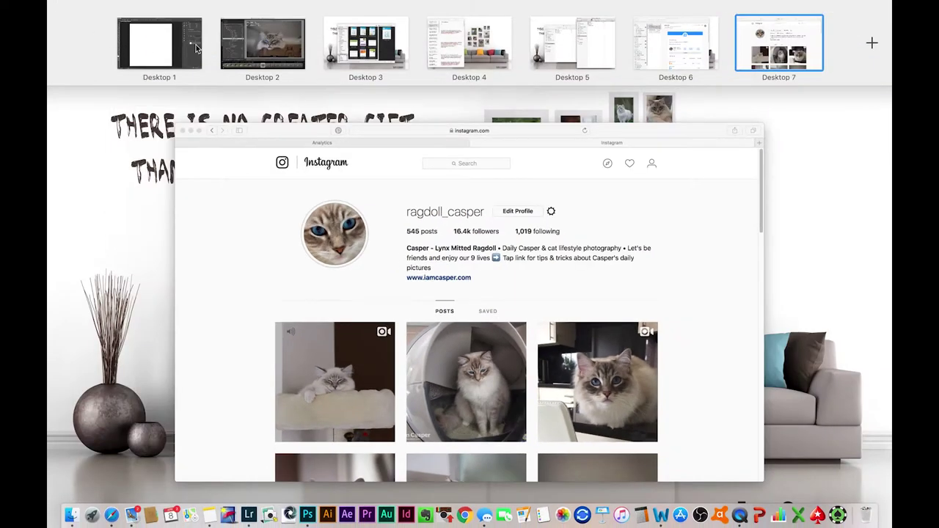
Check DSC_1621.NEF's sharpness at 1:1 around the eyes, nose and whiskers, then return to Fit
click(272, 50)
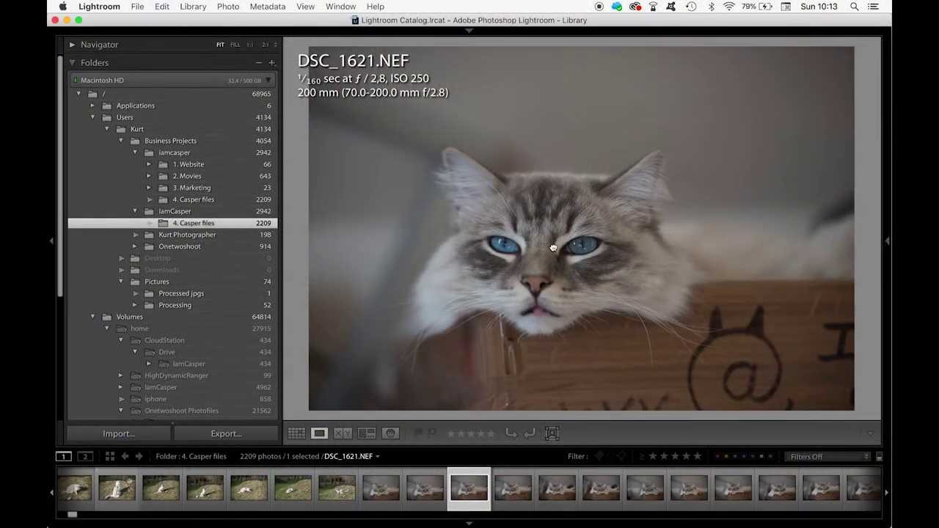
click(562, 250)
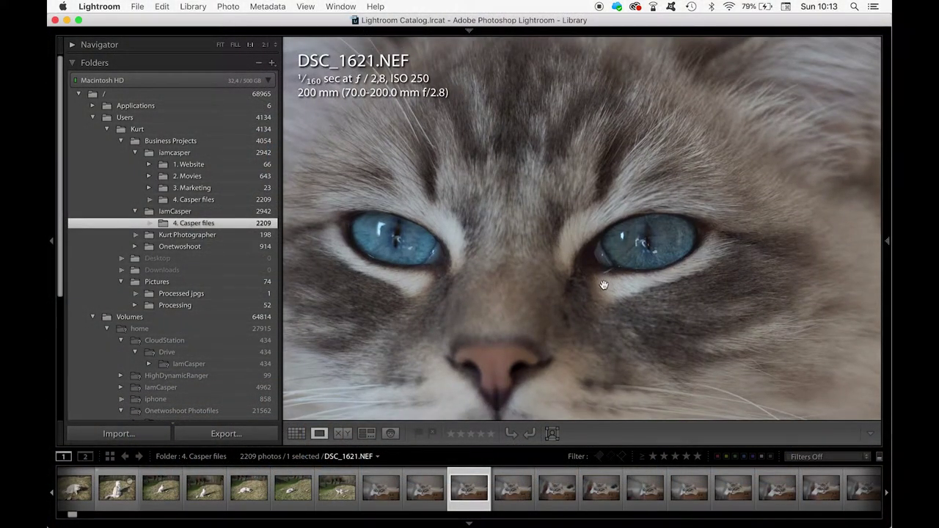
mouse_move(465, 308)
mouse_down()
mouse_move(555, 174)
mouse_move(615, 216)
mouse_move(522, 314)
mouse_up()
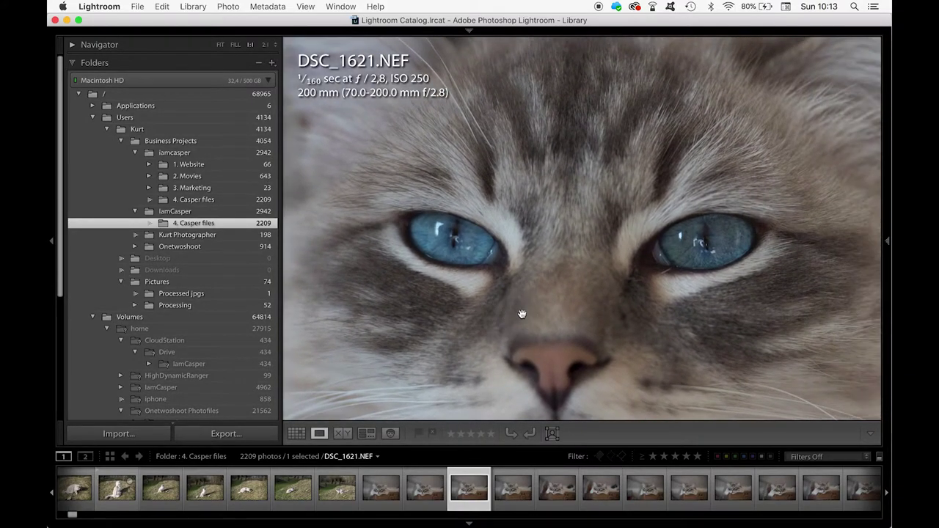
click(522, 314)
drag(621, 300, 620, 304)
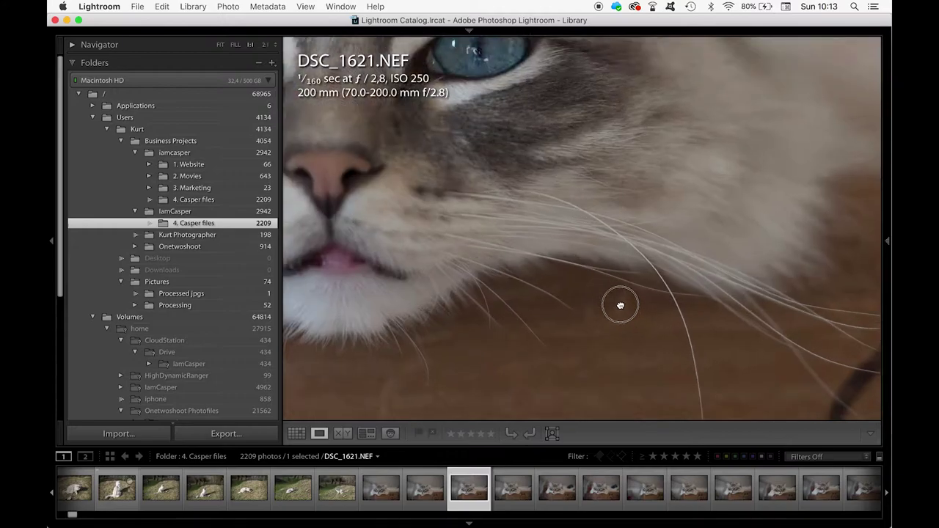
click(620, 305)
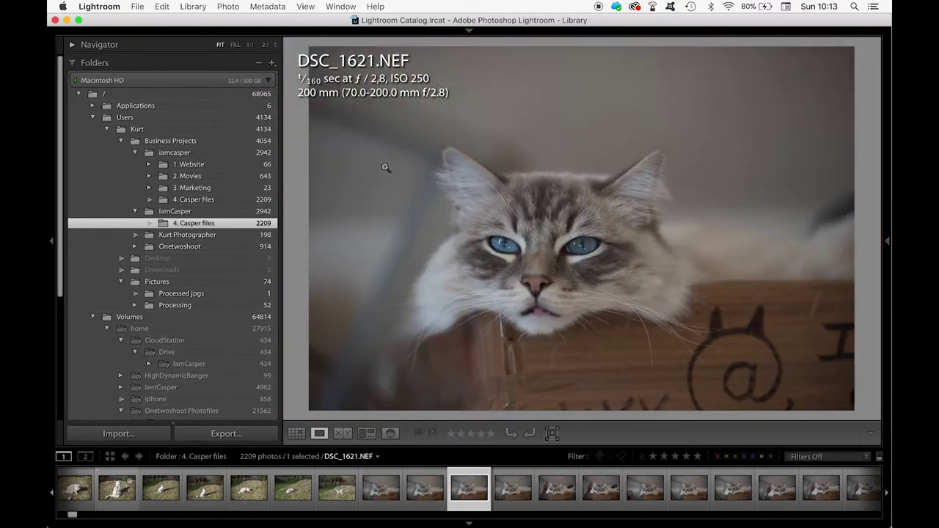
Send DSC_1621.NEF from Lightroom to Photoshop CC 2018 and switch to Photoshop
right_click(475, 499)
mouse_move(511, 261)
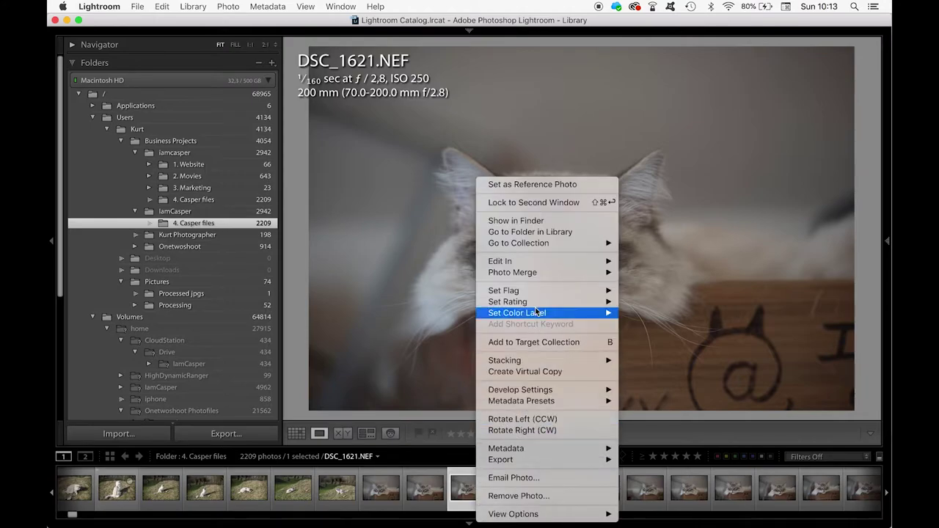
click(660, 262)
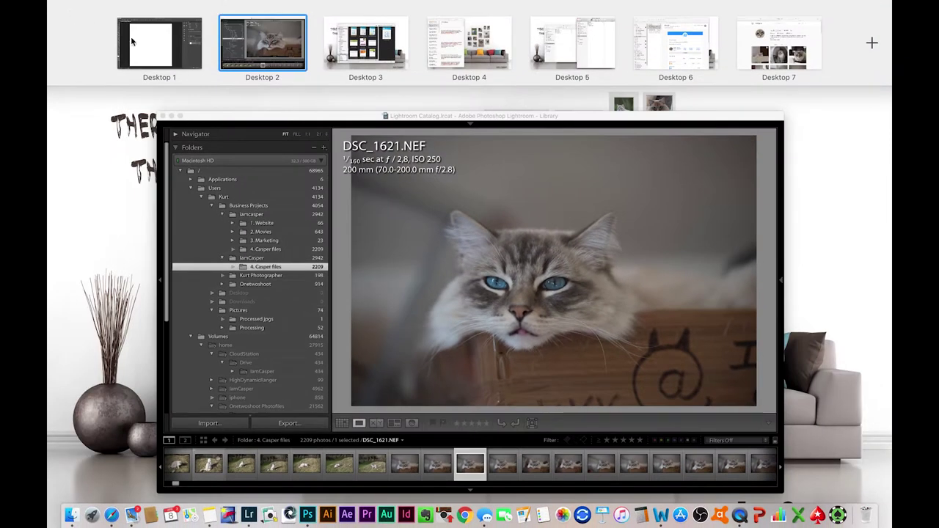
click(131, 38)
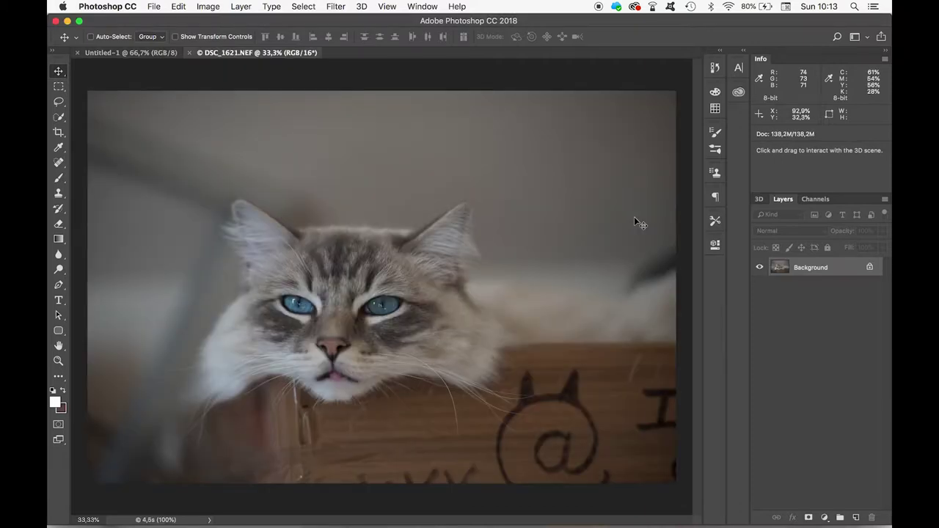
Duplicate the Background layer into a Background copy layer
drag(786, 268, 856, 518)
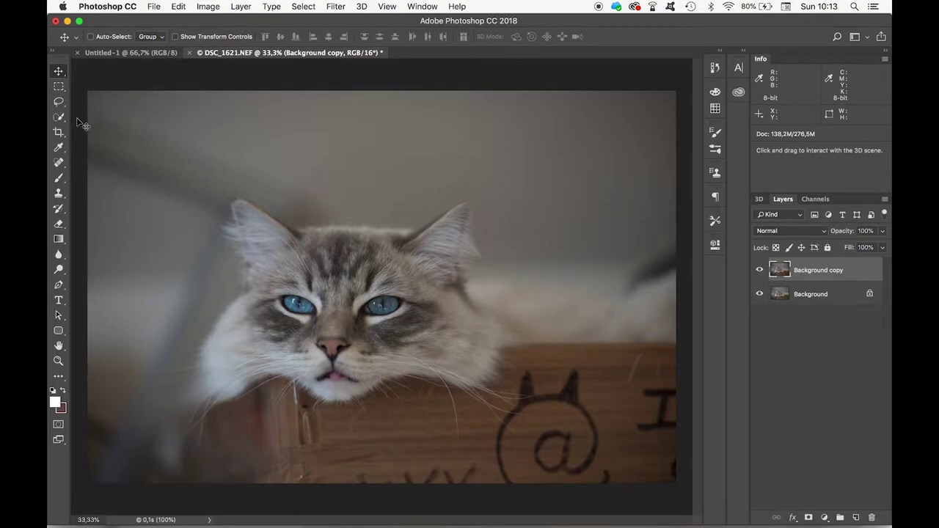
click(58, 132)
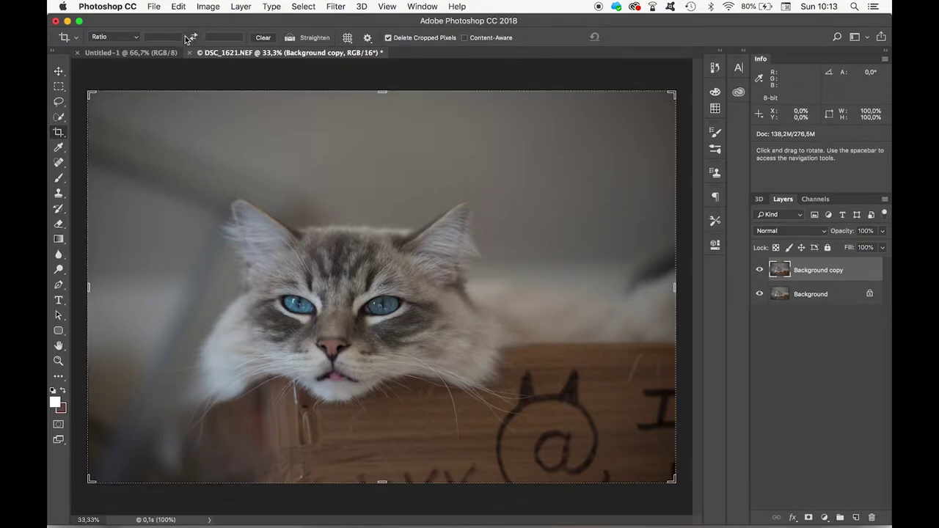
Crop the photo to a 1:1 square centred on the cat's face and commit the crop
click(136, 38)
click(119, 68)
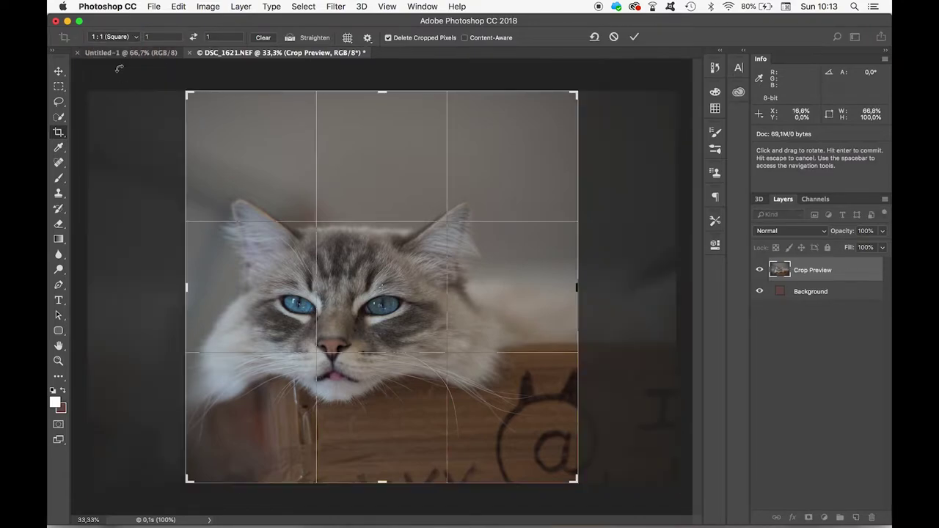
drag(387, 274, 419, 271)
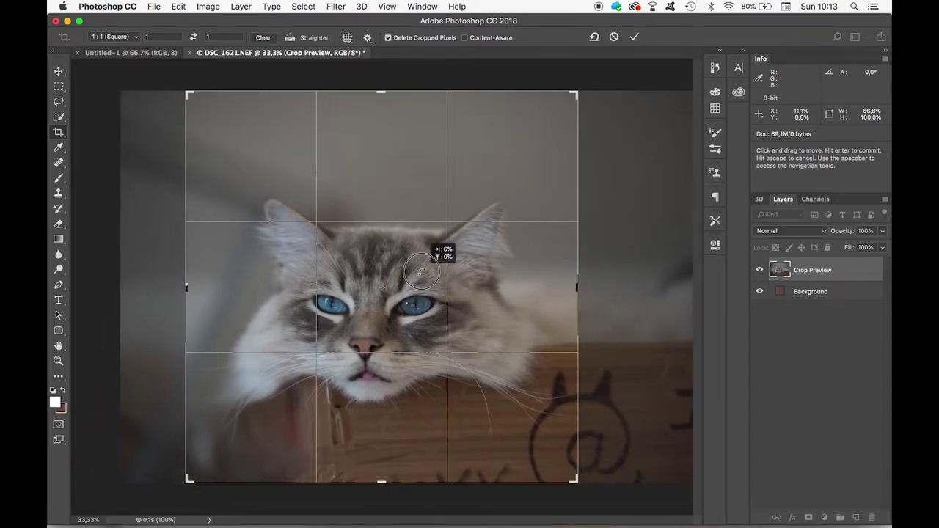
drag(419, 272, 426, 271)
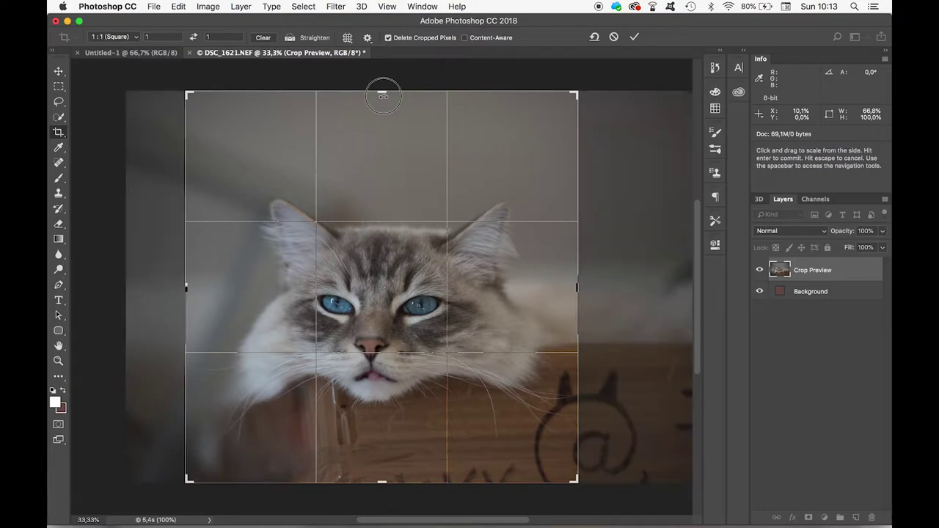
drag(382, 94, 383, 103)
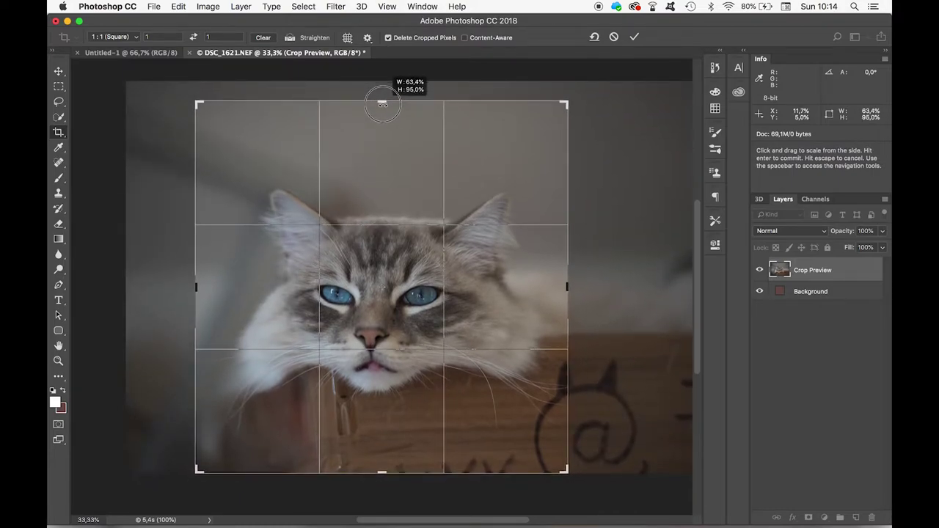
drag(380, 203, 380, 229)
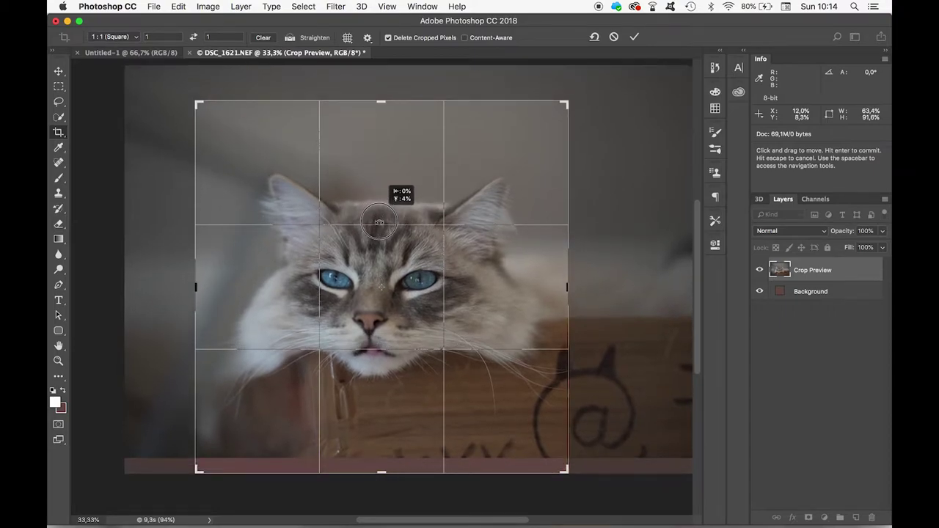
drag(379, 229, 380, 231)
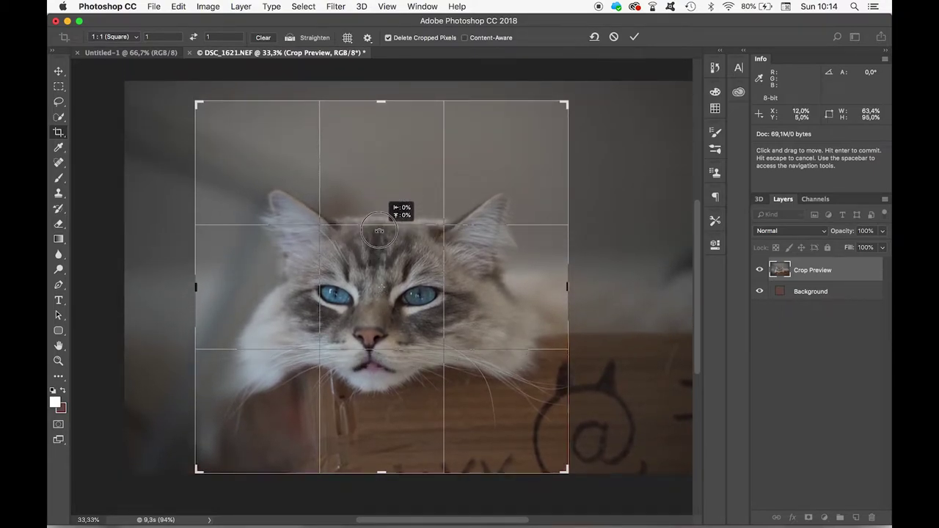
drag(379, 231, 372, 229)
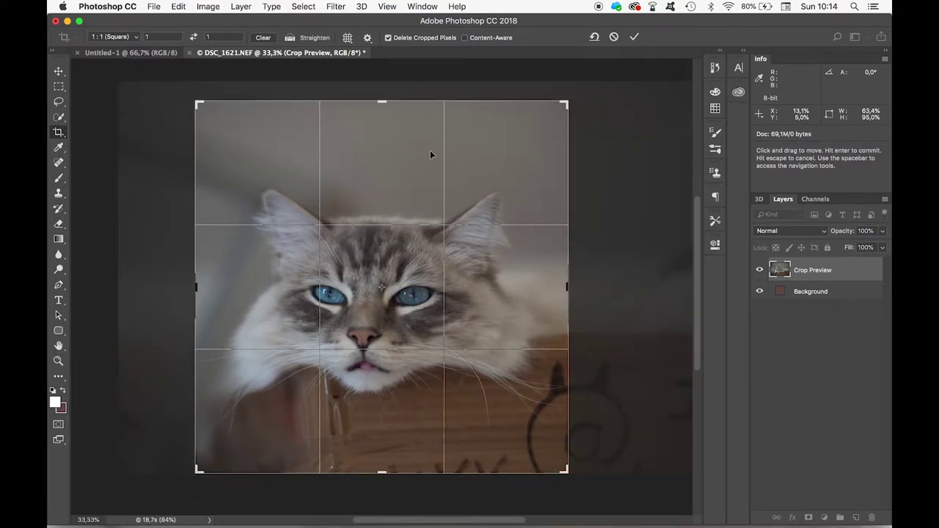
click(633, 36)
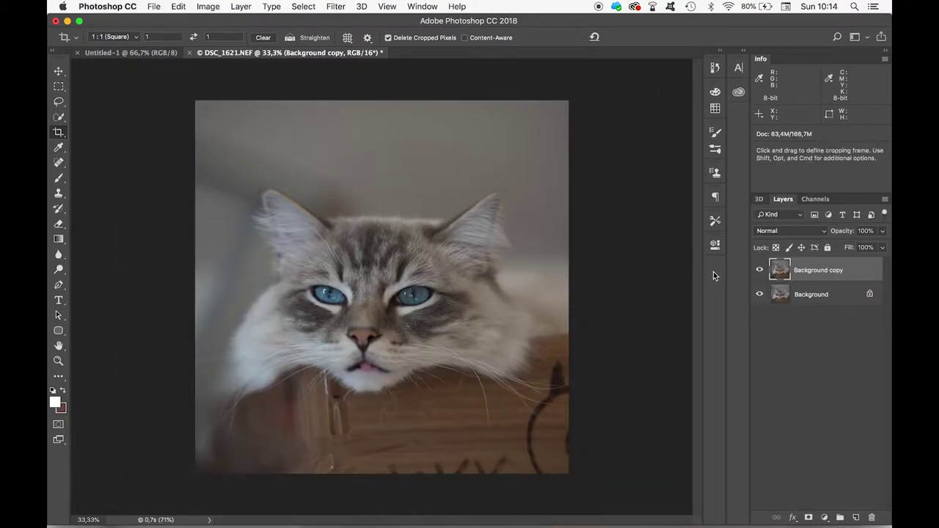
key(ctrl+Up)
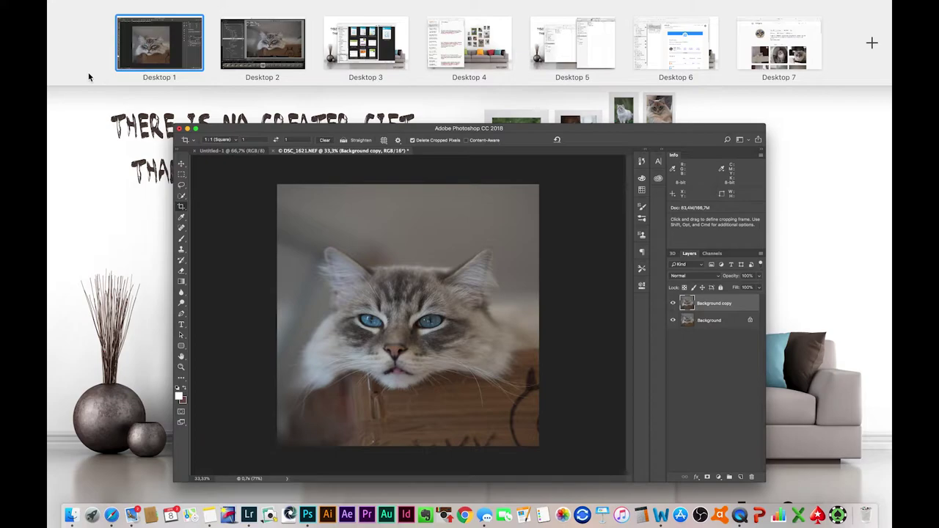
Select the Move tool and zoom in to 100% on the cat's eyes
click(280, 219)
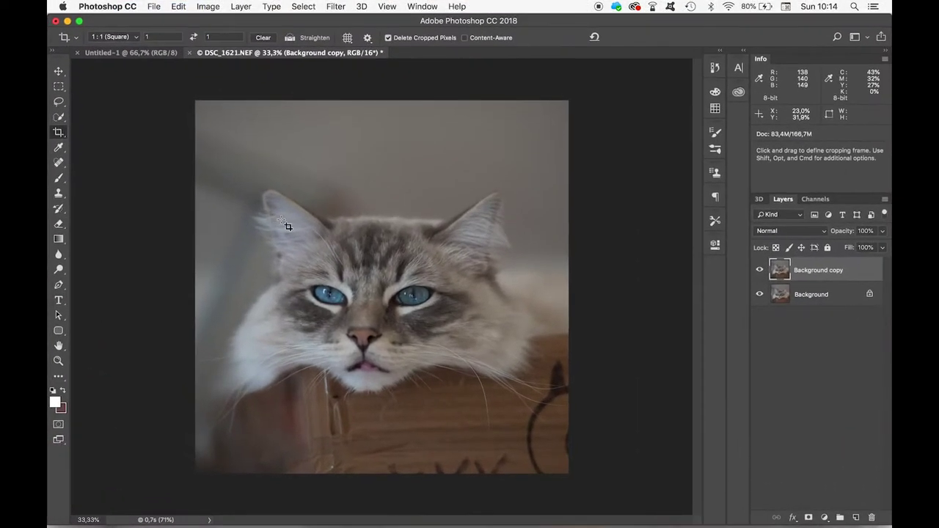
click(59, 71)
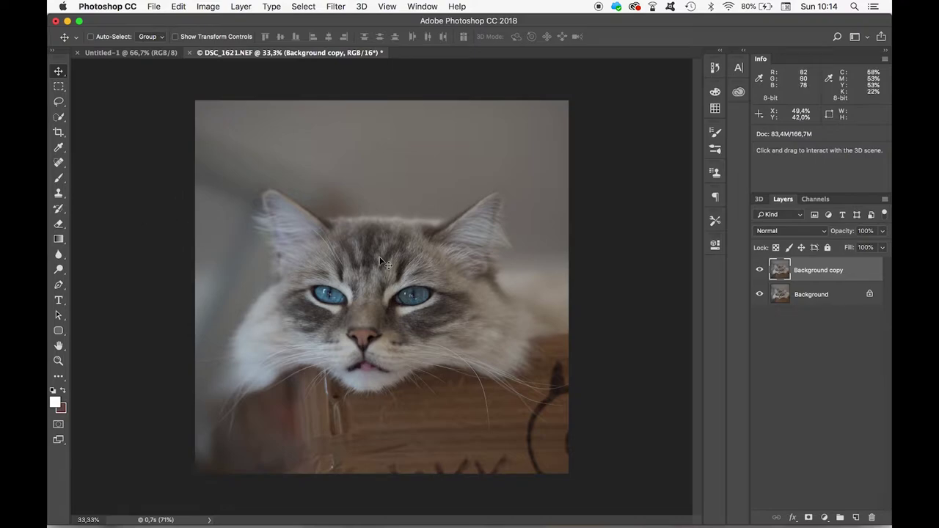
key(ctrl+plus)
key(ctrl+plus)
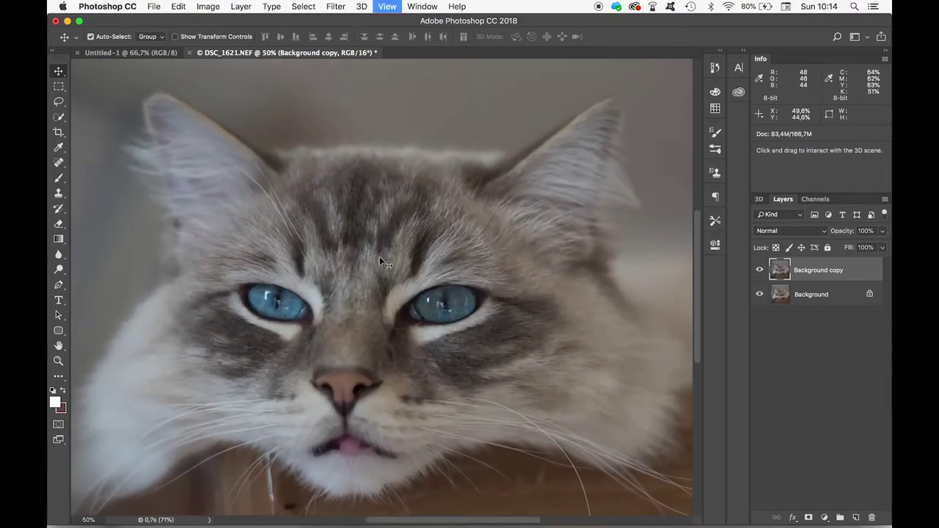
key(ctrl+plus)
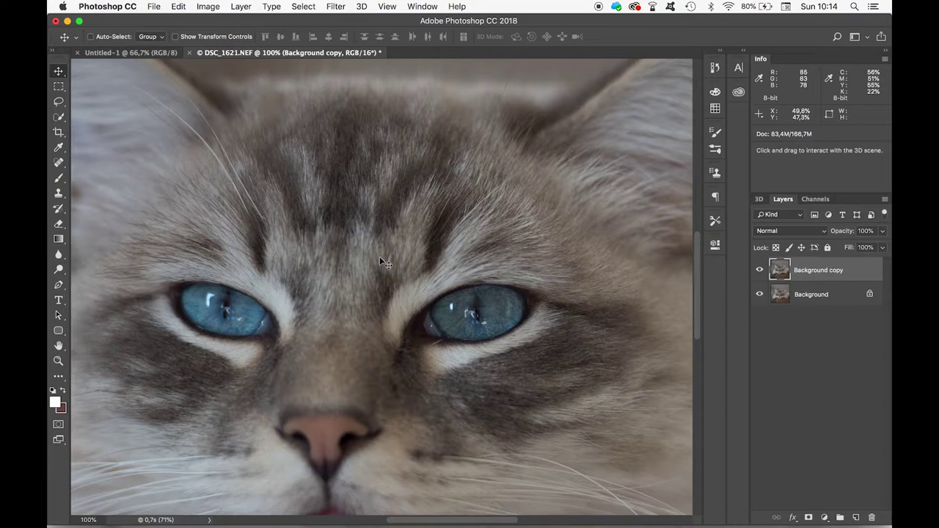
Heal the dark spots around and under the cat's eye with the Spot Healing Brush, then zoom out
click(58, 163)
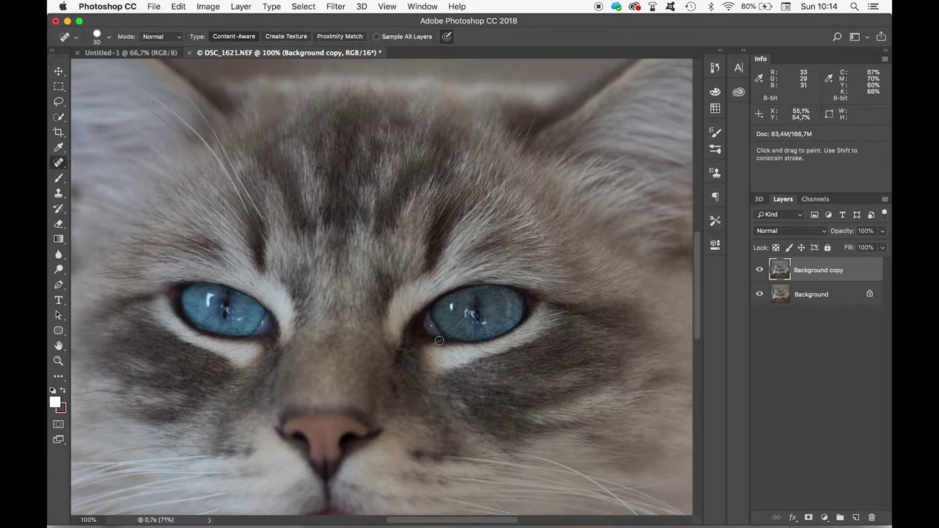
key(bracketleft)
mouse_move(441, 341)
mouse_down()
mouse_move(405, 354)
mouse_move(420, 346)
mouse_up()
key(bracketright)
key(bracketright)
drag(405, 342, 403, 340)
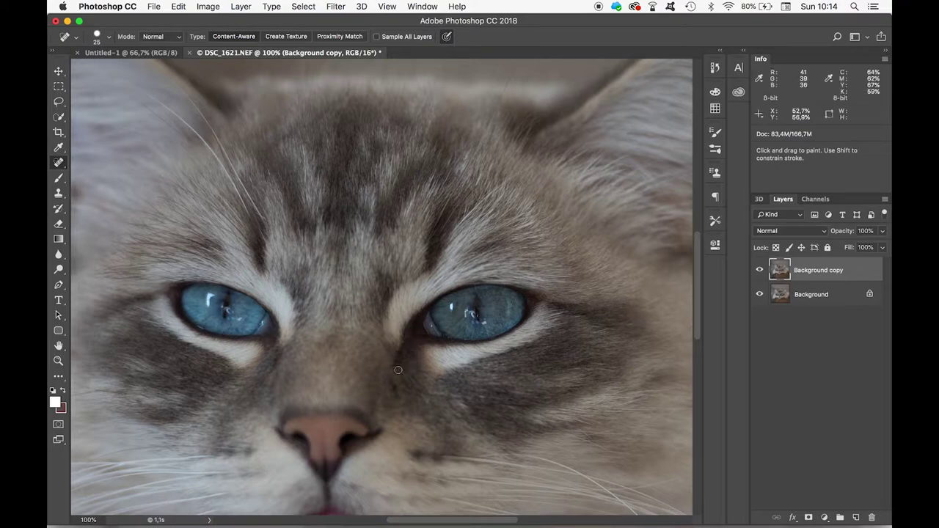
click(268, 347)
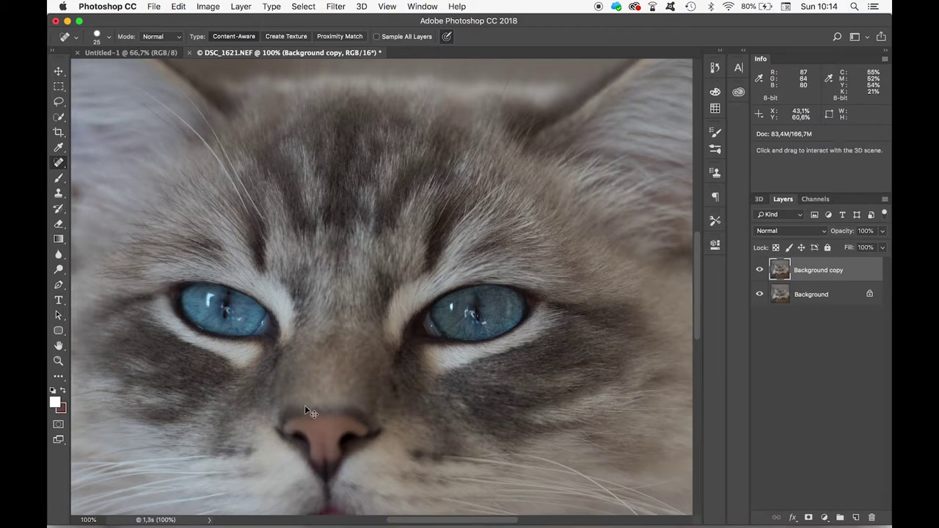
key(super+minus)
key(super+minus)
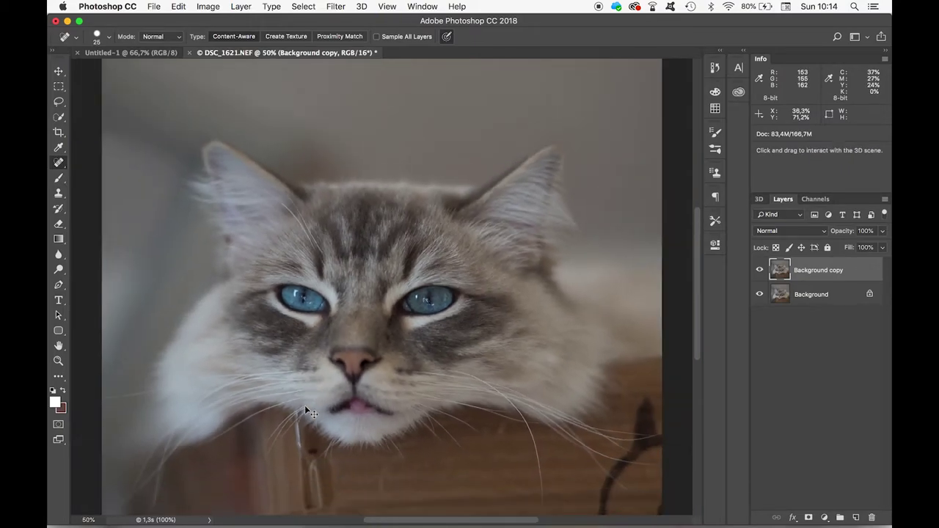
key(super+minus)
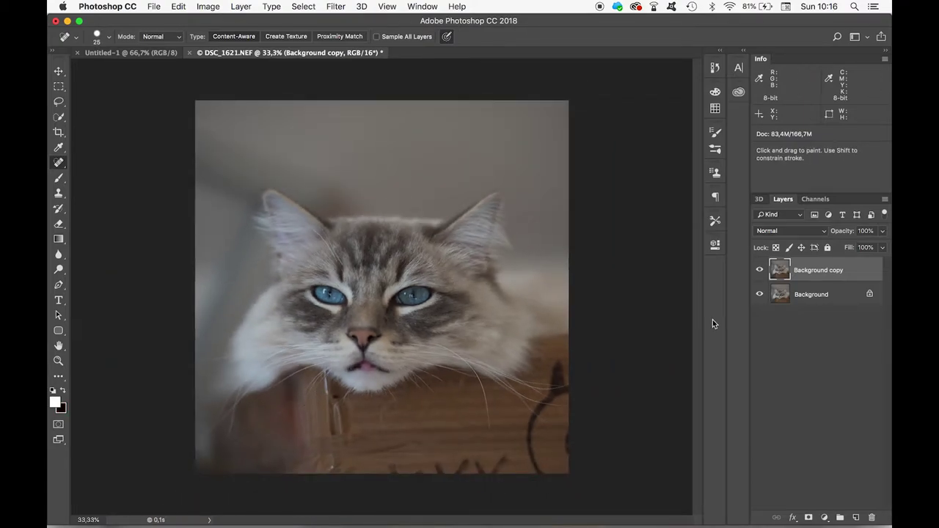
Save the retouched photo as the layered TIFF DSC_1621.tif, keeping its layers
key(ctrl+plus)
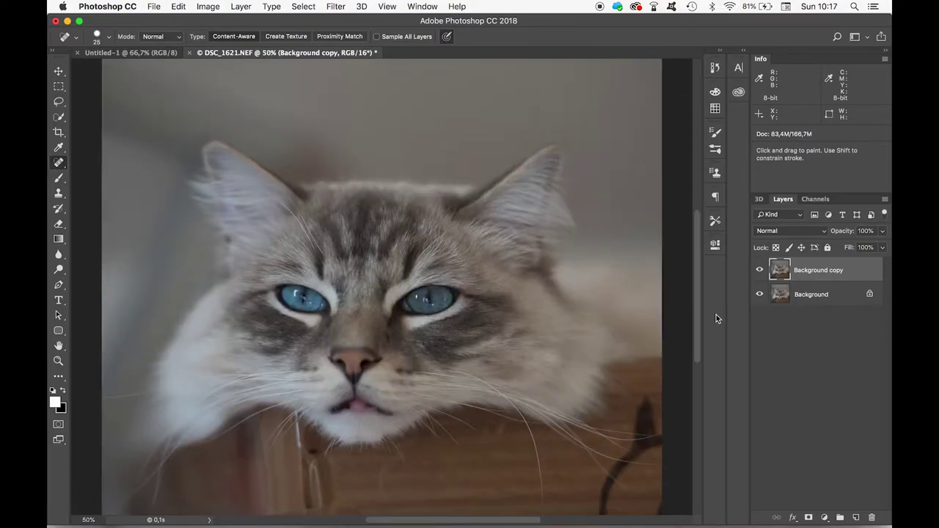
key(ctrl+plus)
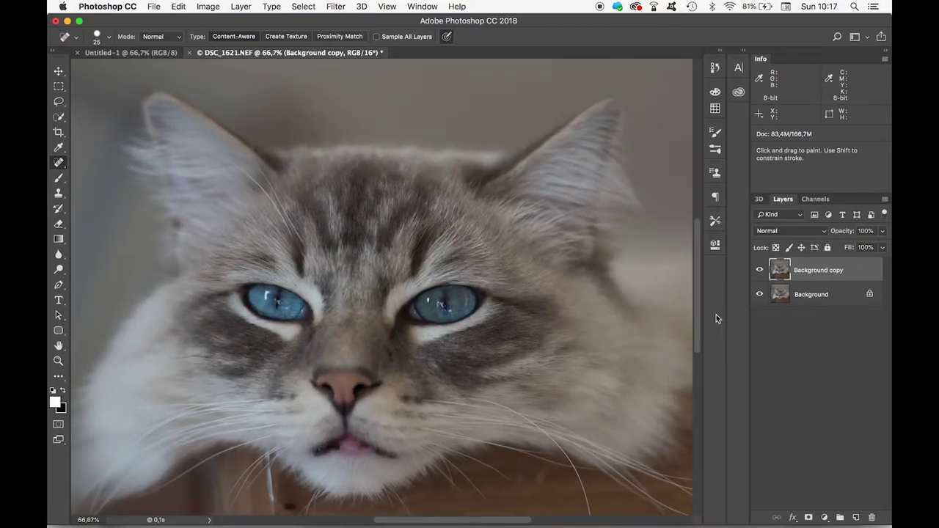
key(ctrl+minus)
key(ctrl+minus)
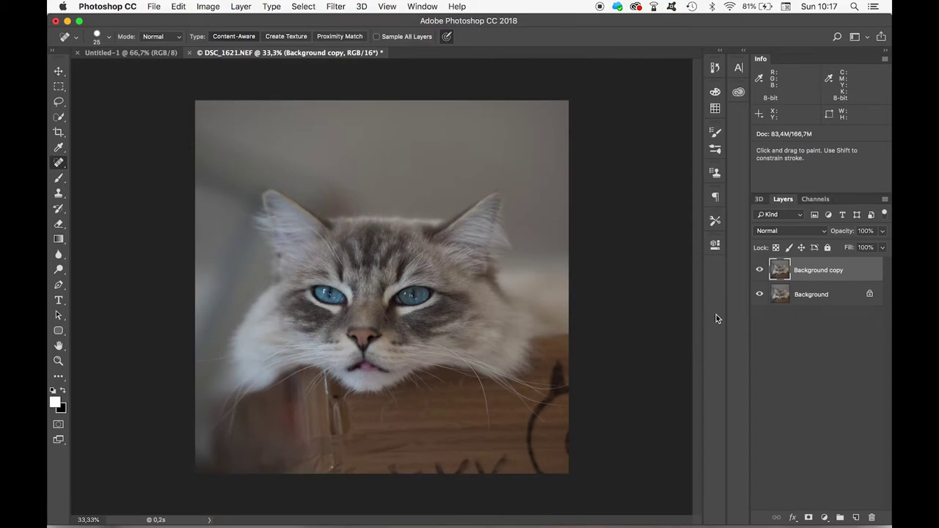
click(150, 7)
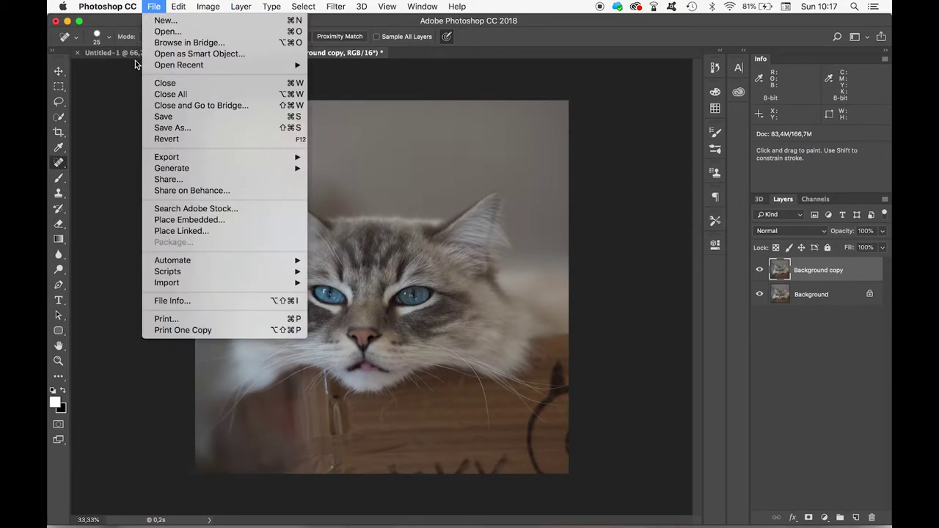
click(179, 128)
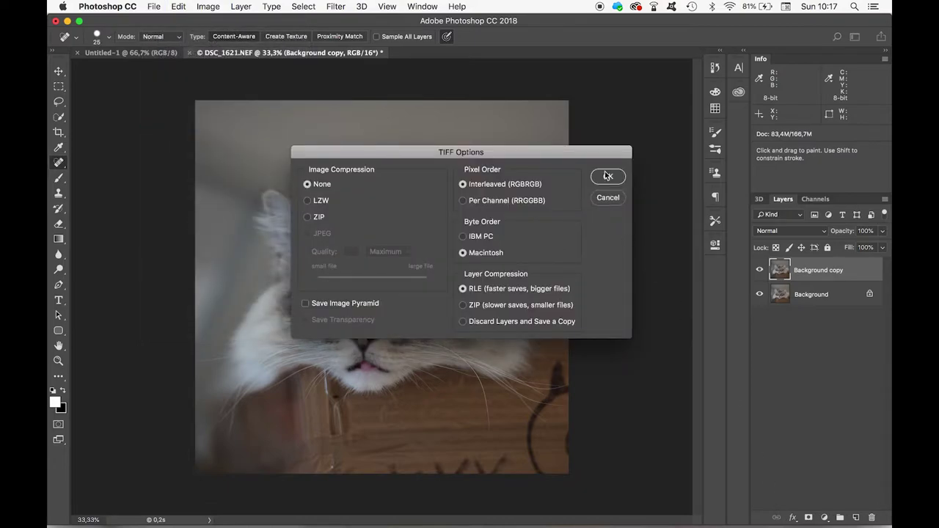
click(606, 176)
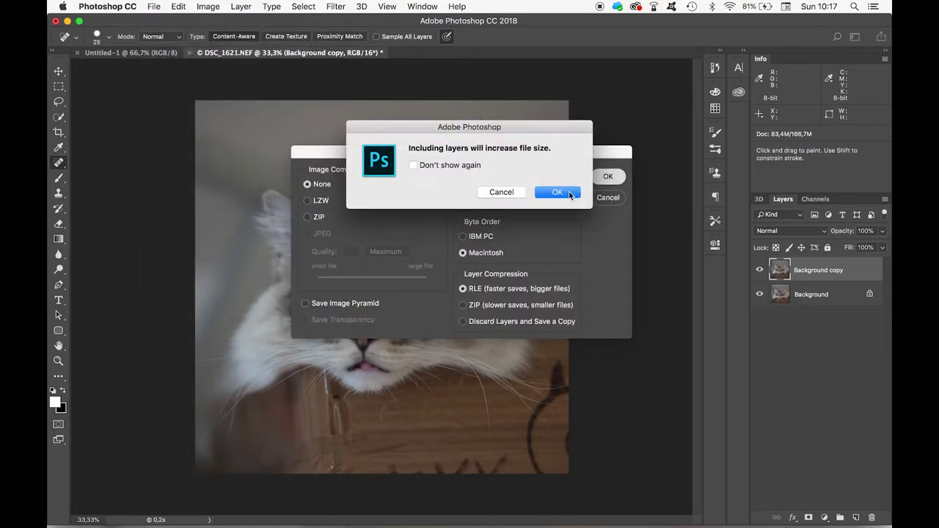
click(557, 193)
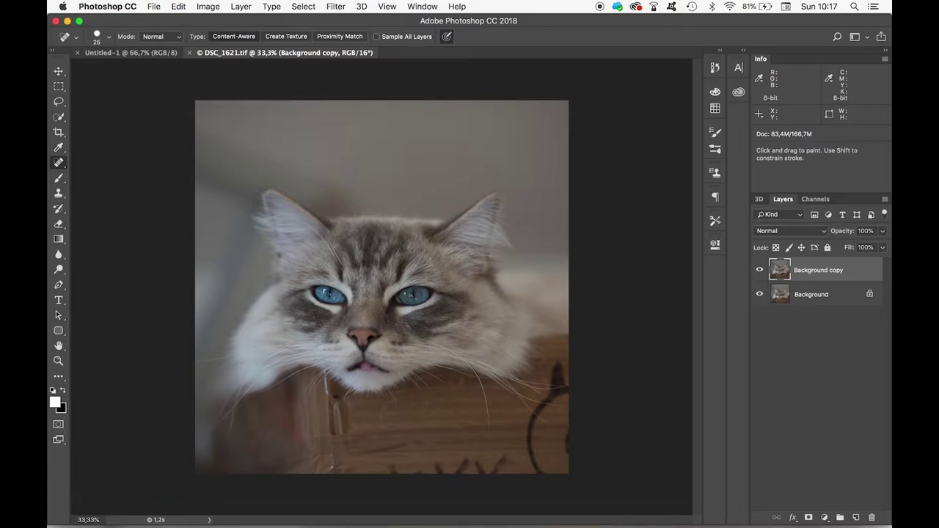
key(ctrl+Up)
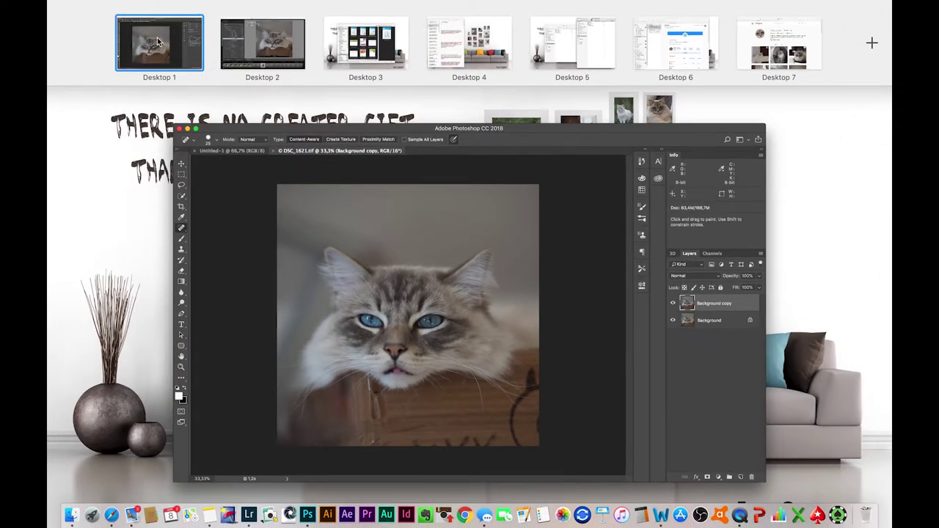
In Lightroom, give DSC_1621.tif a two-star rating and pin the right-hand panel open
click(157, 39)
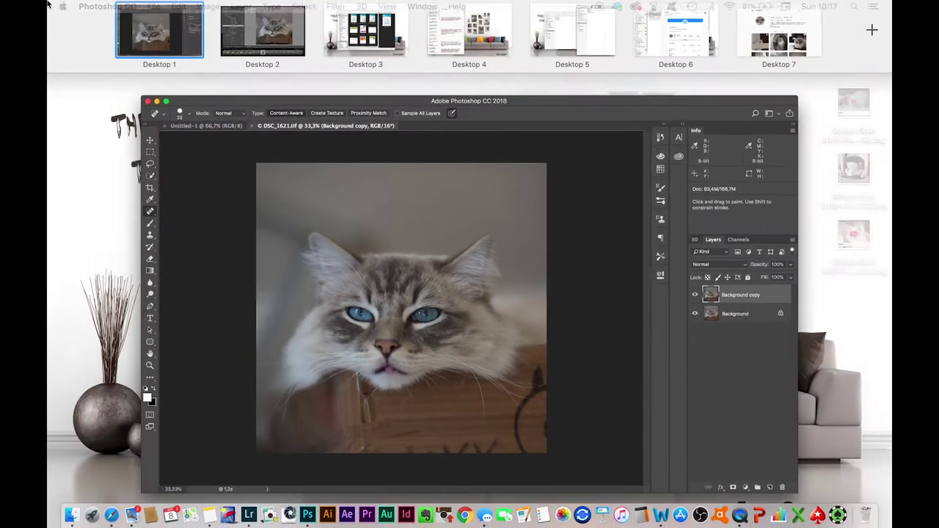
click(242, 44)
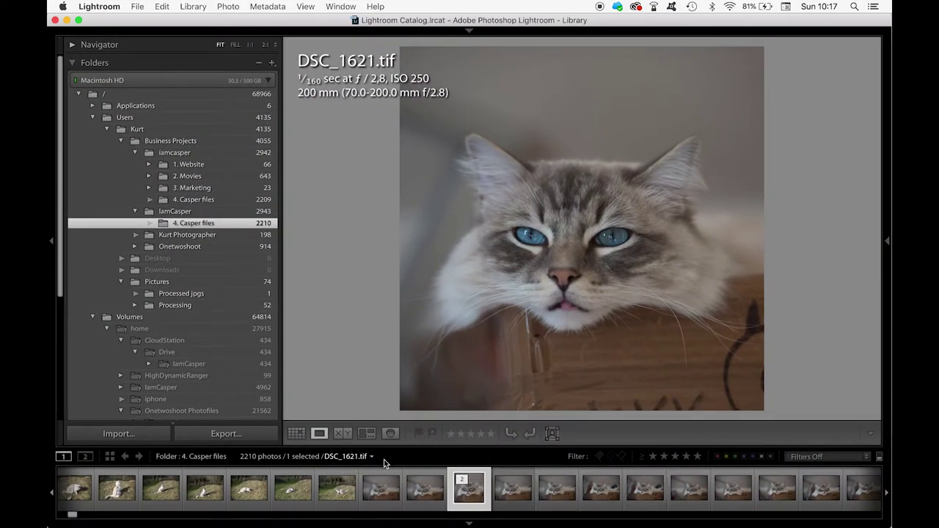
key(2)
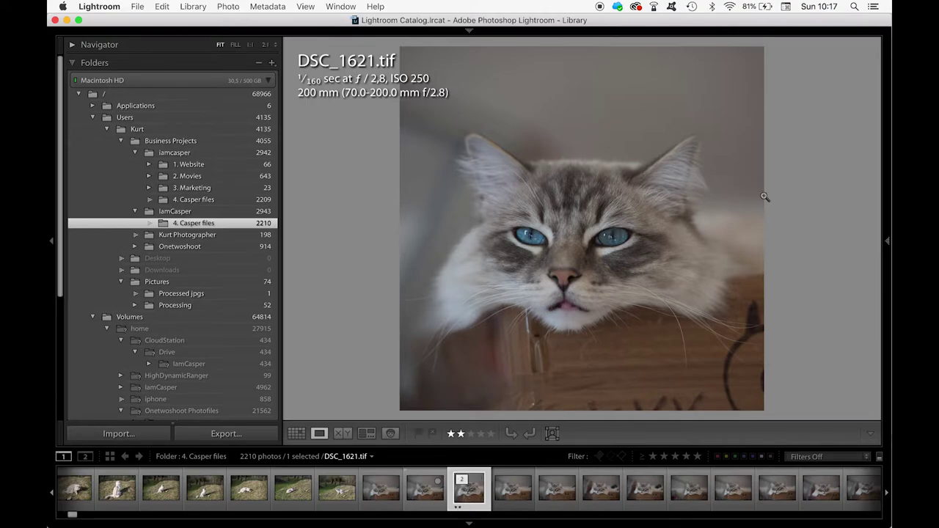
click(887, 242)
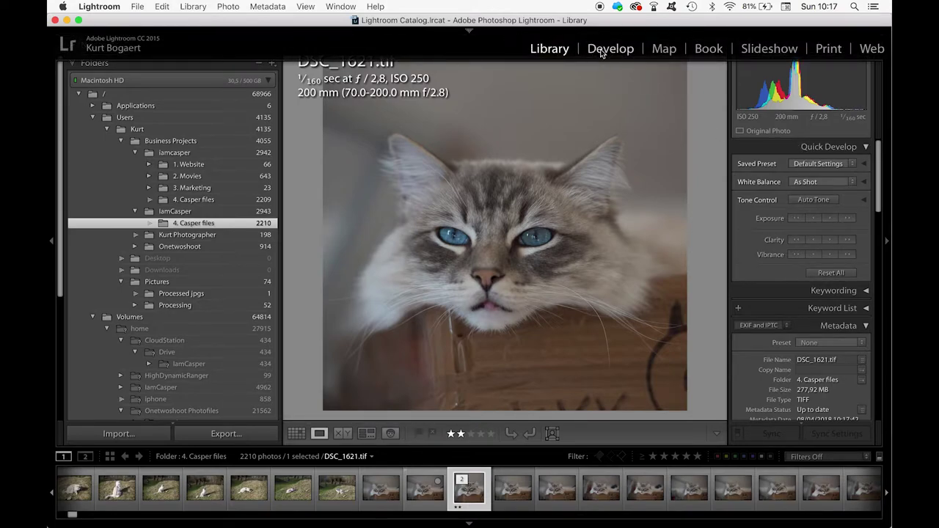
key(d)
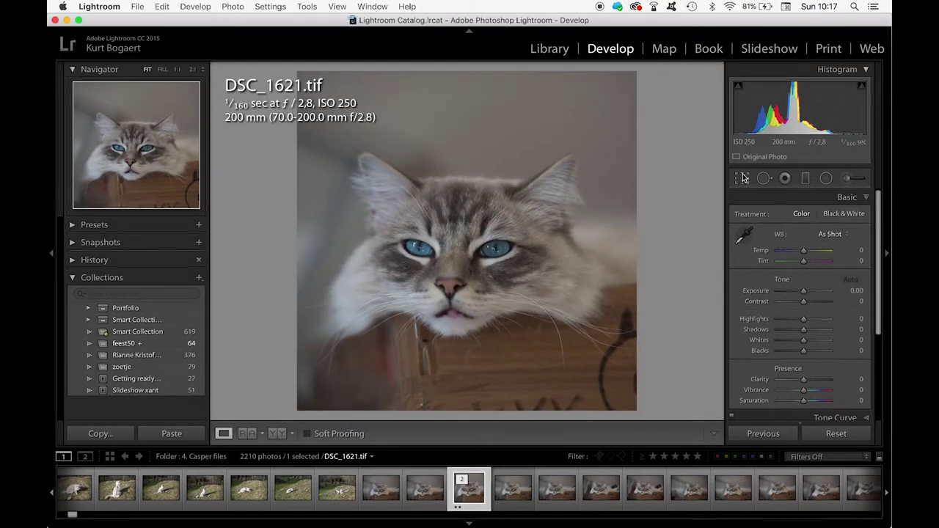
In the Detail panel, set Sharpening Amount to 40 and Luminance noise reduction to 22
scroll(805, 320, down, 3)
scroll(807, 320, down, 3)
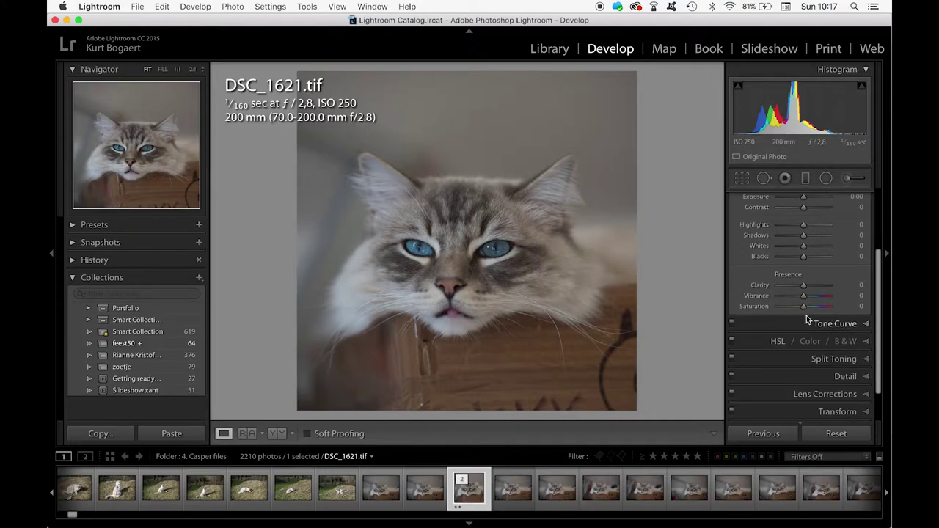
click(863, 374)
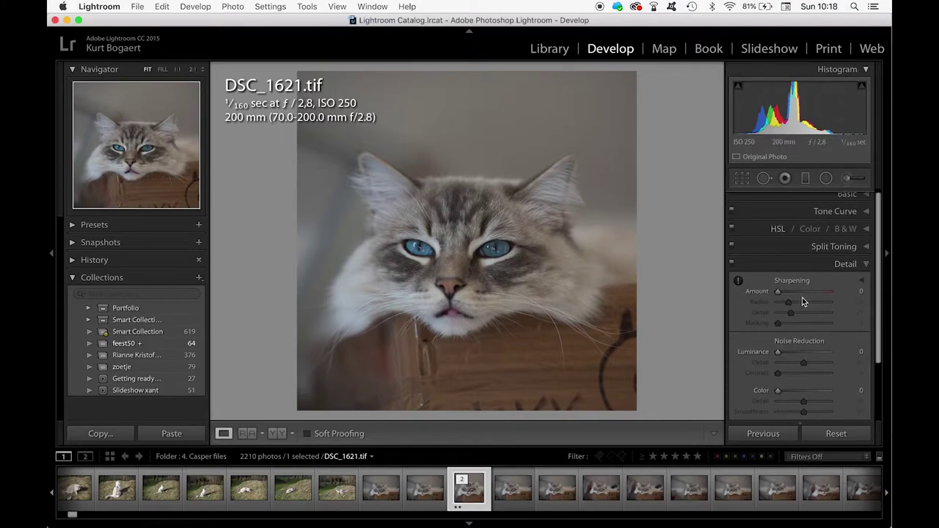
drag(777, 291, 791, 291)
drag(792, 350, 791, 353)
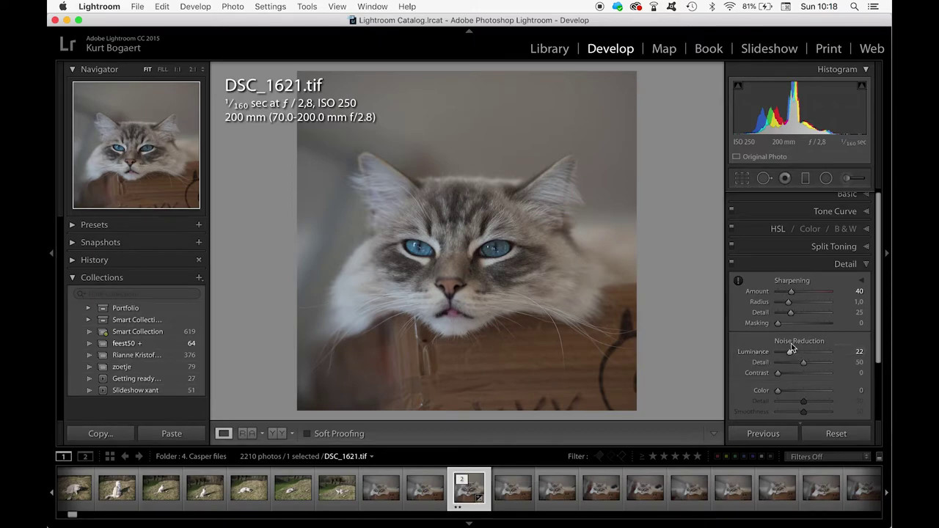
scroll(876, 220, up, 1)
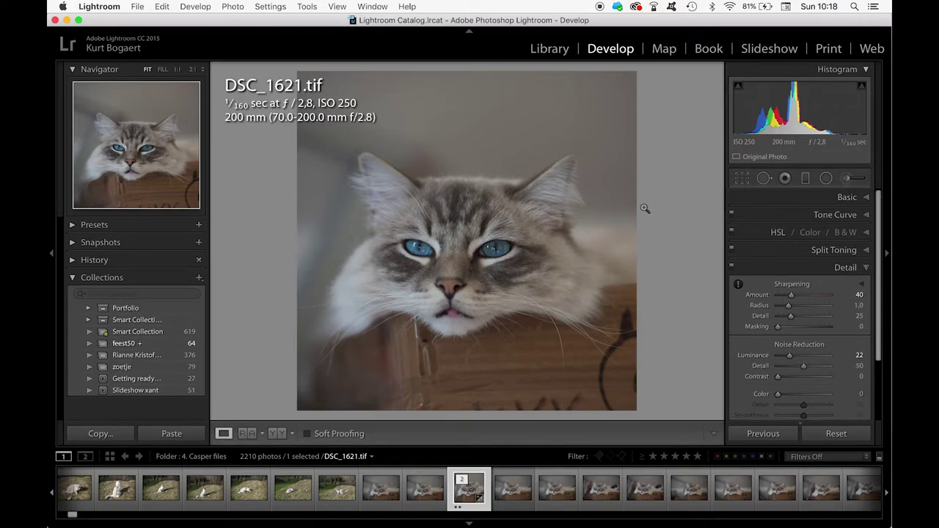
click(500, 244)
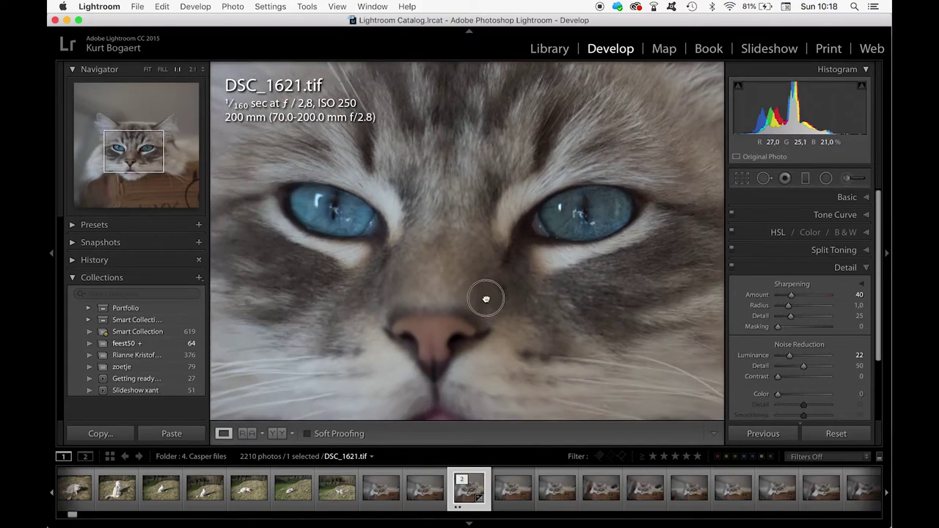
Create a brush adjustment with Clarity 47 and Temperature -10 and paint the right-hand eye
click(846, 178)
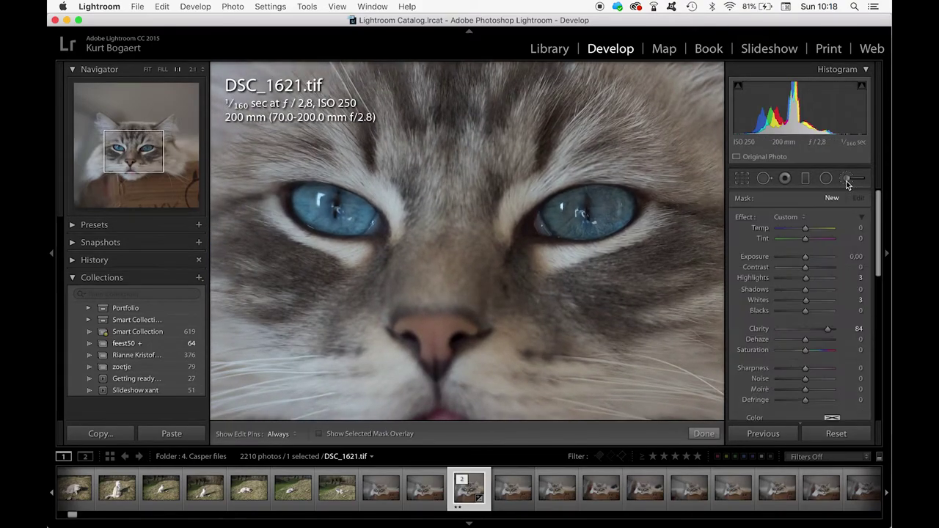
drag(827, 329, 819, 332)
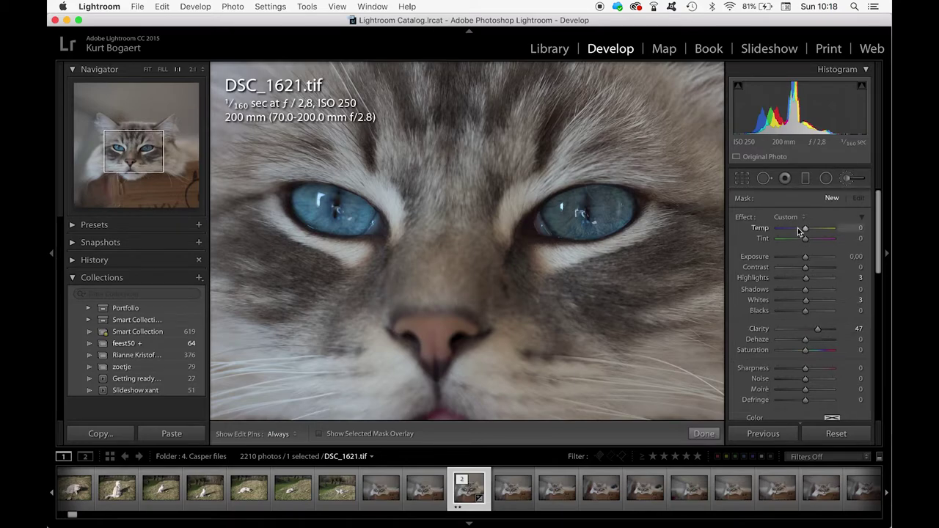
drag(805, 229, 802, 229)
key(h)
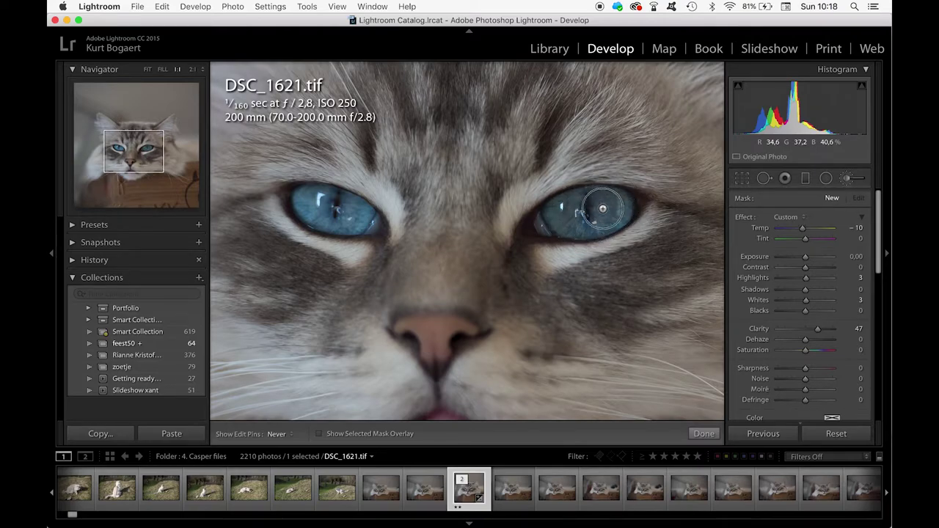
drag(580, 208, 581, 203)
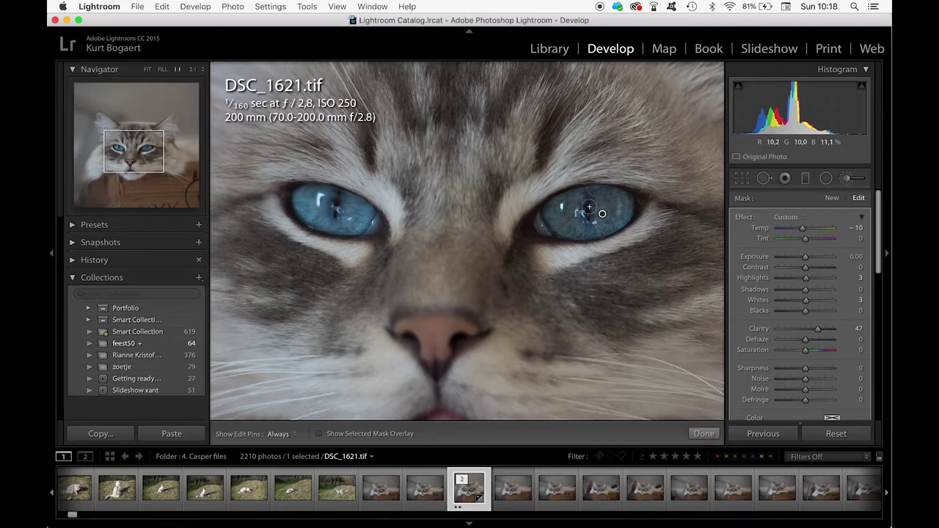
key(h)
mouse_move(555, 218)
mouse_down()
mouse_move(579, 204)
mouse_move(556, 215)
mouse_move(591, 212)
mouse_up()
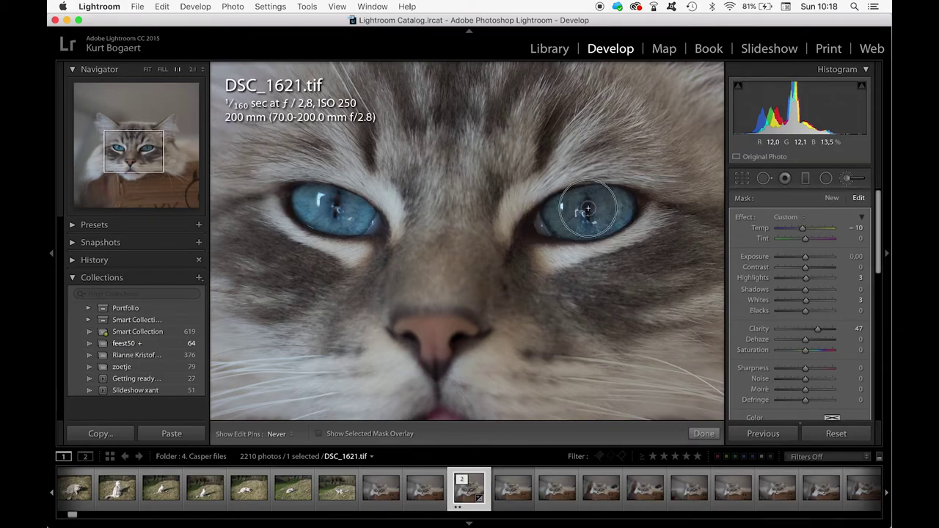
Paint the same brush adjustment over the left-hand eye
key(h)
key(h)
drag(351, 213, 301, 210)
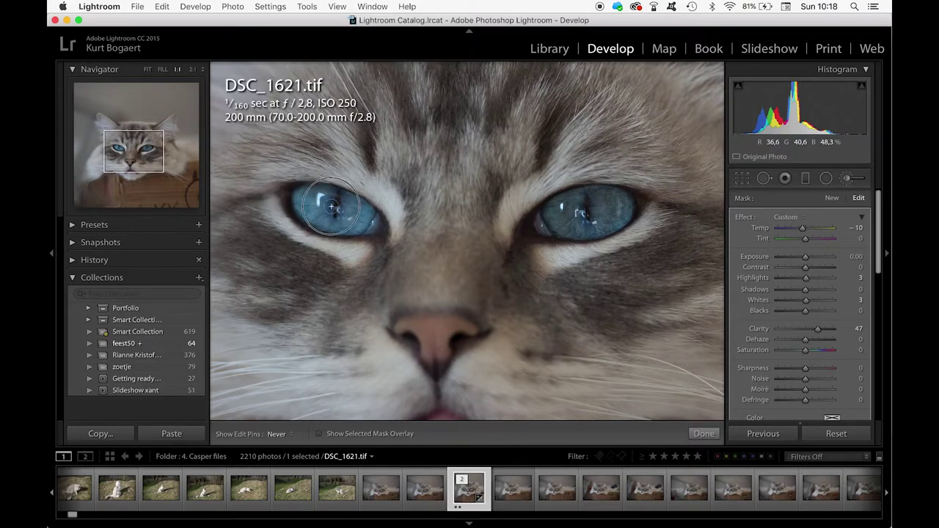
drag(302, 210, 340, 210)
key(h)
At 2:1 zoom, refine the brushing around the right-hand eye's iris
key(super+equal)
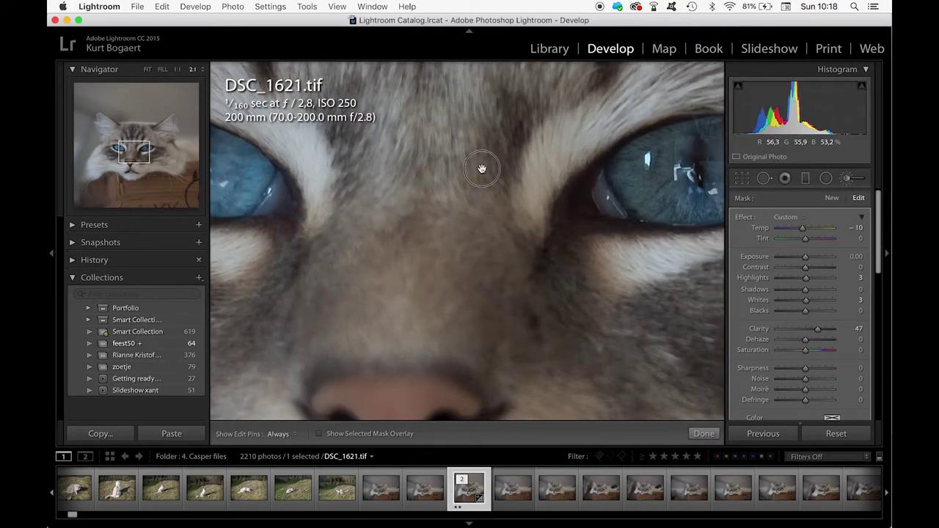
drag(478, 168, 379, 223)
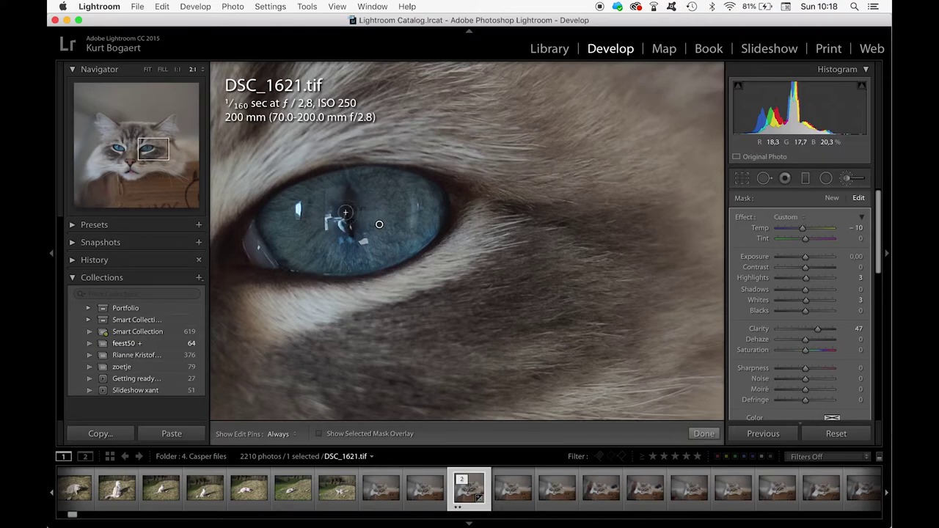
key(h)
mouse_move(392, 234)
mouse_down()
mouse_move(309, 261)
mouse_move(409, 242)
mouse_move(377, 189)
mouse_move(279, 204)
mouse_move(403, 186)
mouse_up()
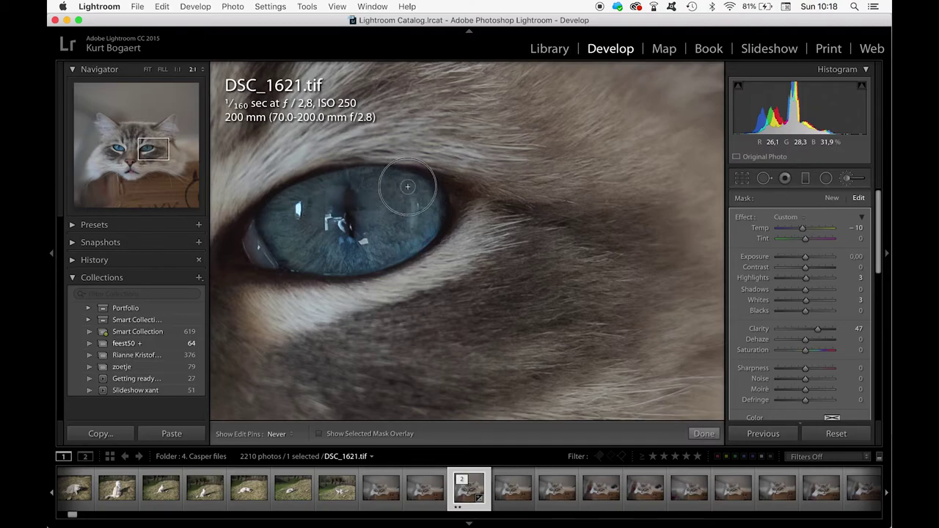
key(h)
Brush over the other iris at 2:1, then zoom back out to Fill
drag(359, 229, 623, 193)
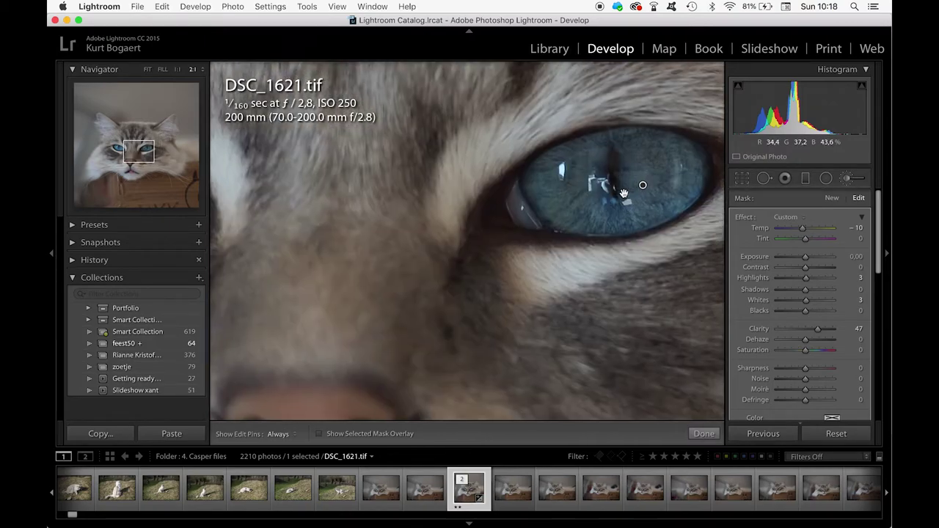
drag(360, 215, 589, 225)
key(h)
mouse_move(376, 210)
mouse_down()
mouse_move(292, 207)
mouse_move(357, 208)
mouse_move(369, 195)
mouse_up()
key(h)
key(super+minus)
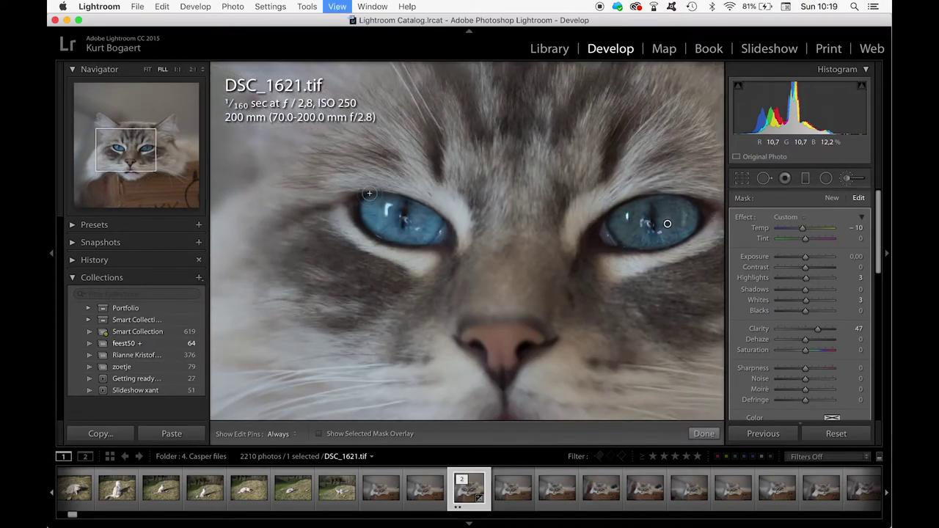
key(super+minus)
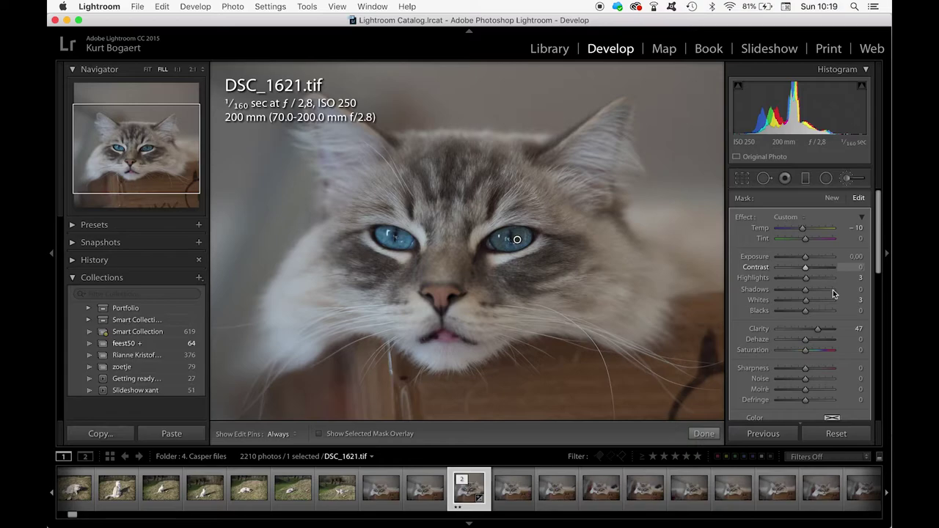
Give the eye adjustment Blacks -8 and Dehaze 9, then finish brushing with Done
mouse_move(807, 314)
mouse_down()
mouse_move(785, 314)
mouse_move(827, 304)
mouse_move(797, 281)
mouse_move(804, 259)
mouse_up()
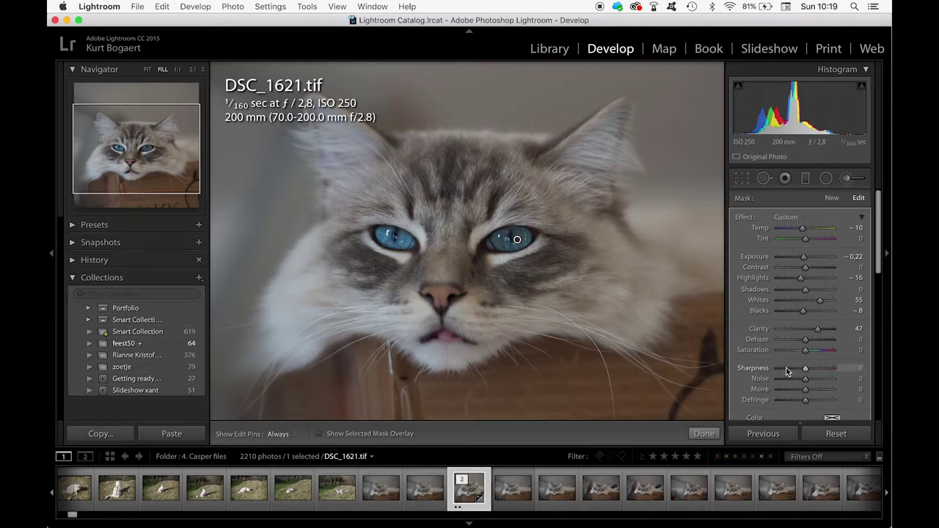
scroll(786, 367, down, 1)
scroll(786, 367, down, 3)
scroll(786, 367, down, 3)
scroll(785, 367, down, 2)
scroll(785, 370, down, 3)
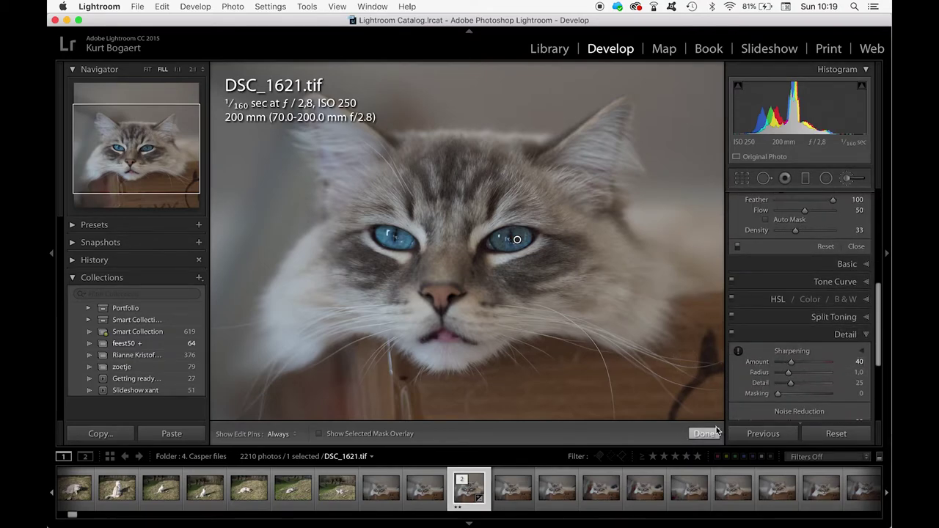
scroll(813, 390, up, 1)
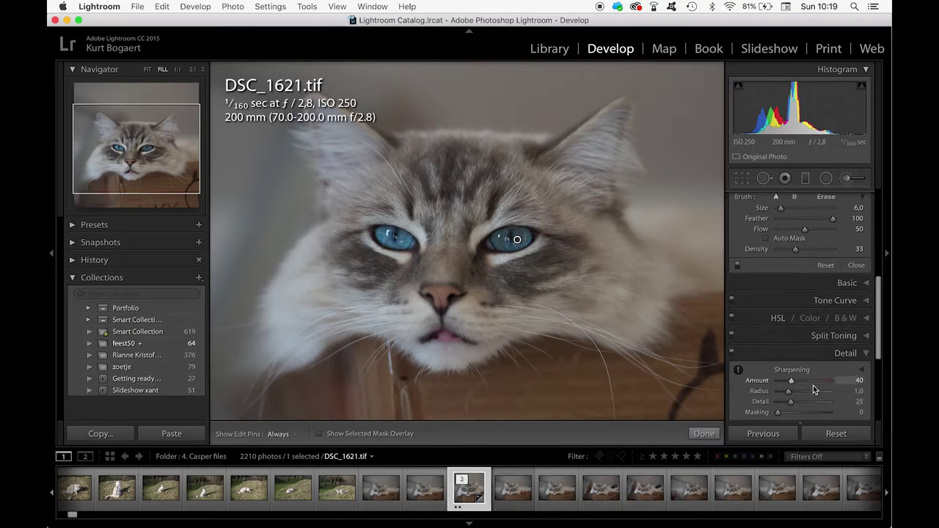
scroll(813, 390, up, 2)
scroll(813, 389, up, 2)
scroll(813, 389, up, 2)
scroll(813, 389, up, 1)
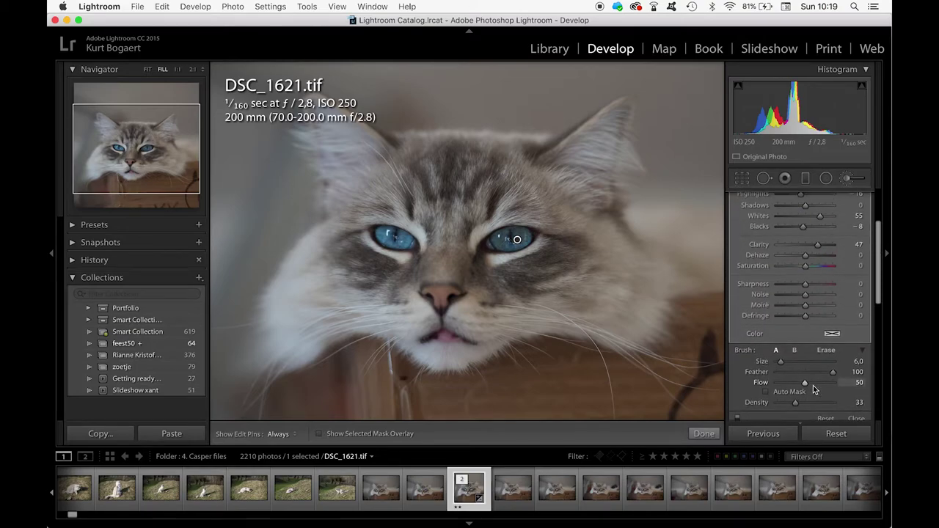
scroll(813, 389, up, 1)
mouse_move(807, 302)
mouse_down()
mouse_move(823, 307)
mouse_move(810, 307)
mouse_up()
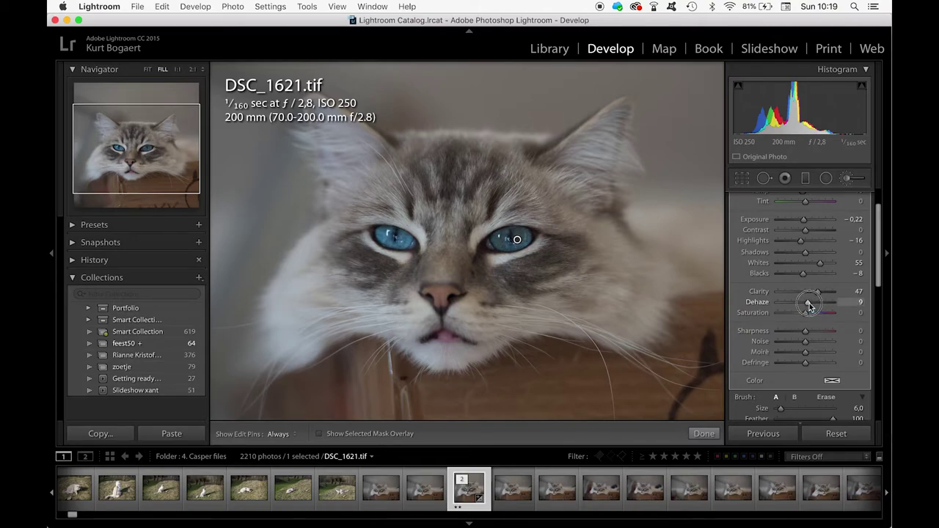
click(703, 434)
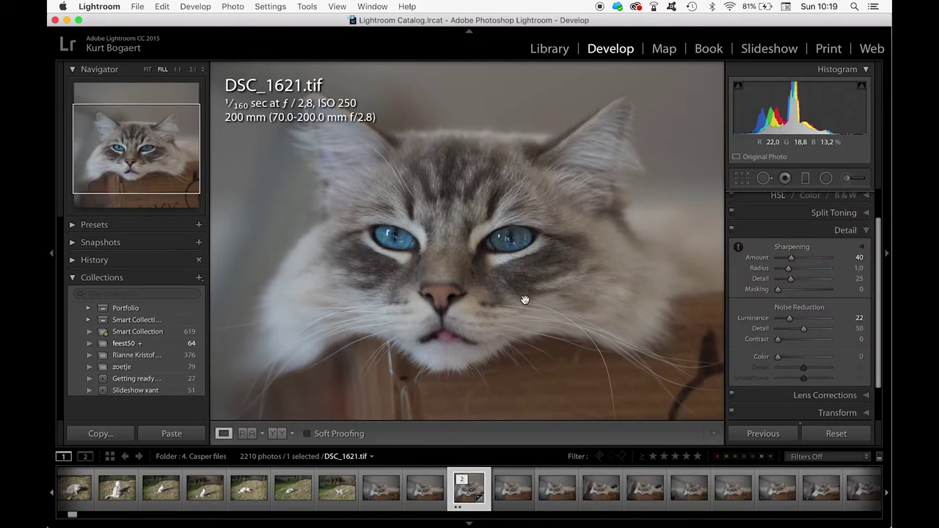
Check the eyes at 1:1, return to Fill, then switch to Fit to show the whole photo
click(501, 295)
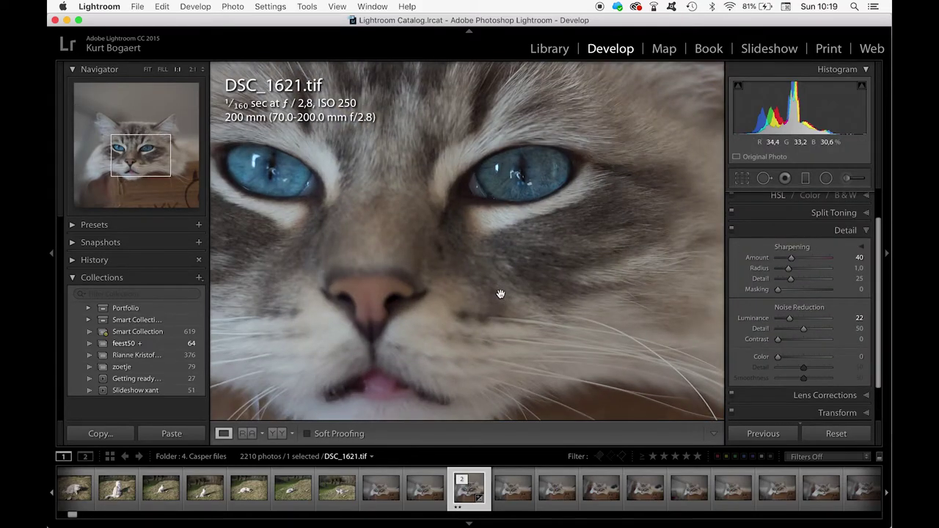
click(501, 294)
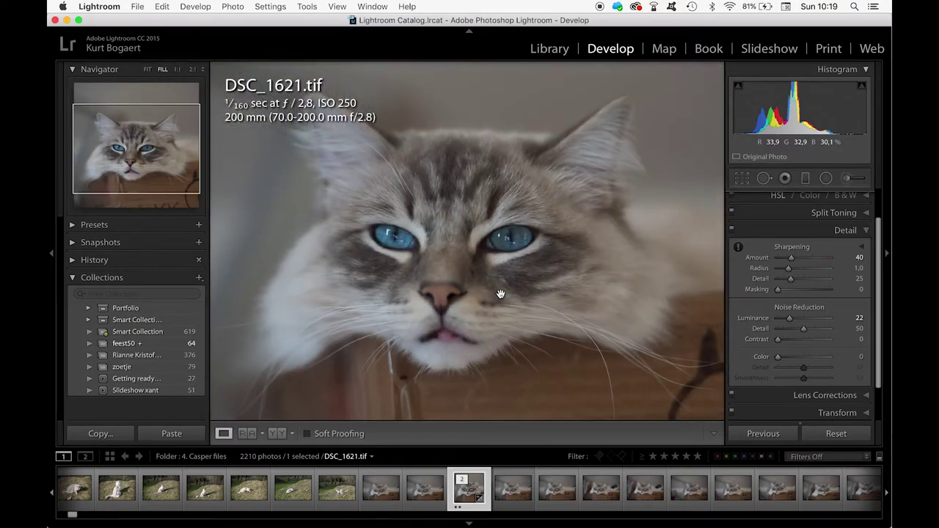
key(super+minus)
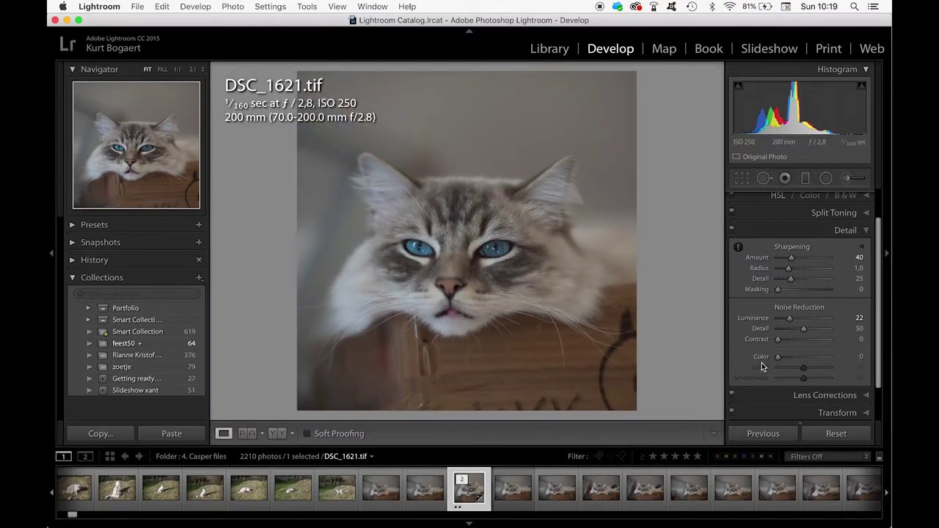
scroll(770, 359, up, 1)
scroll(778, 355, up, 2)
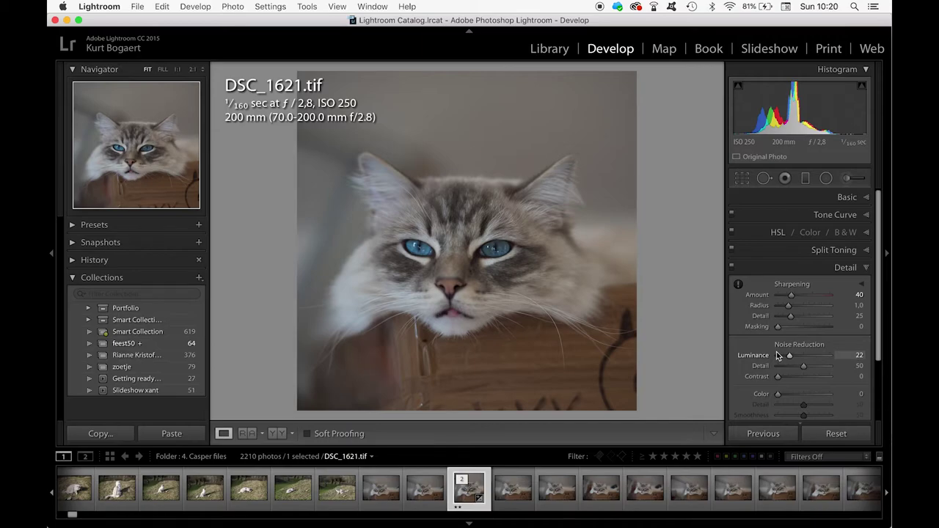
click(869, 269)
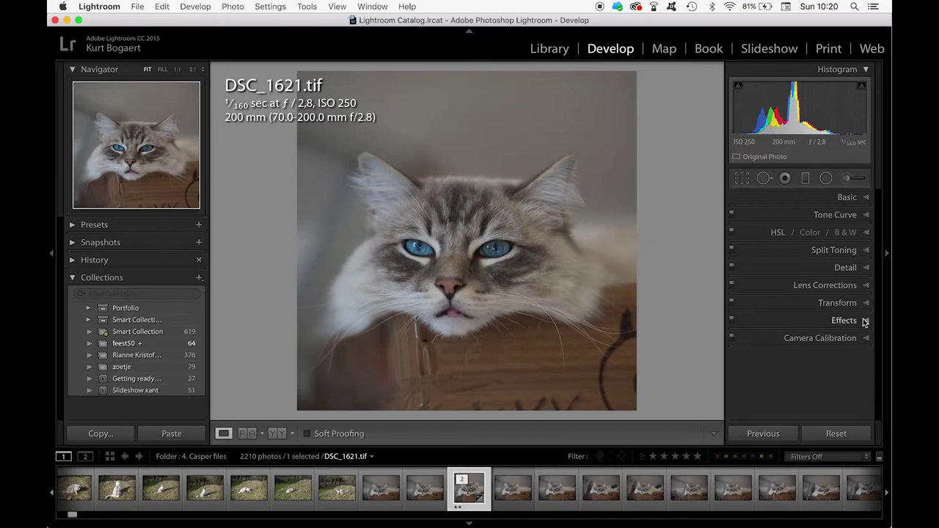
In the Effects panel, set Post-Crop Vignetting Amount to -15 and Dehaze to +12
click(866, 321)
drag(803, 291, 800, 293)
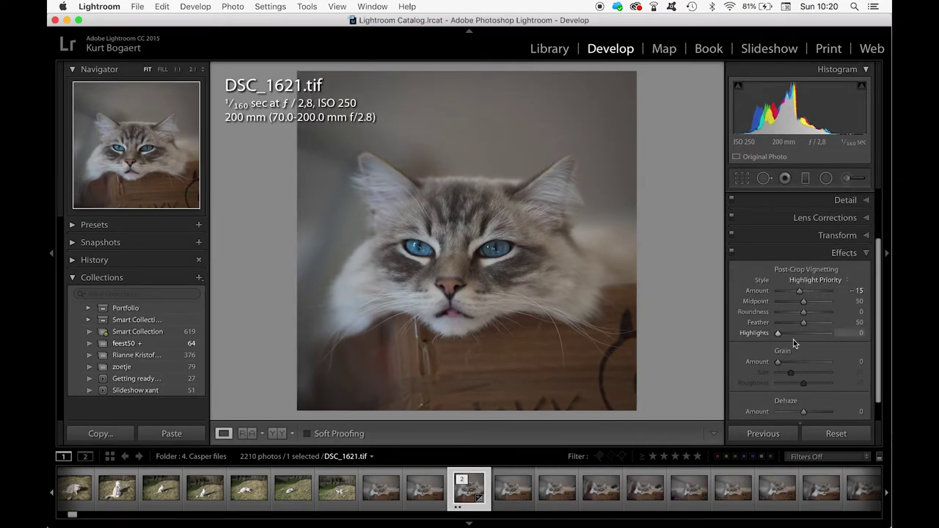
scroll(804, 385, down, 1)
drag(805, 402, 809, 402)
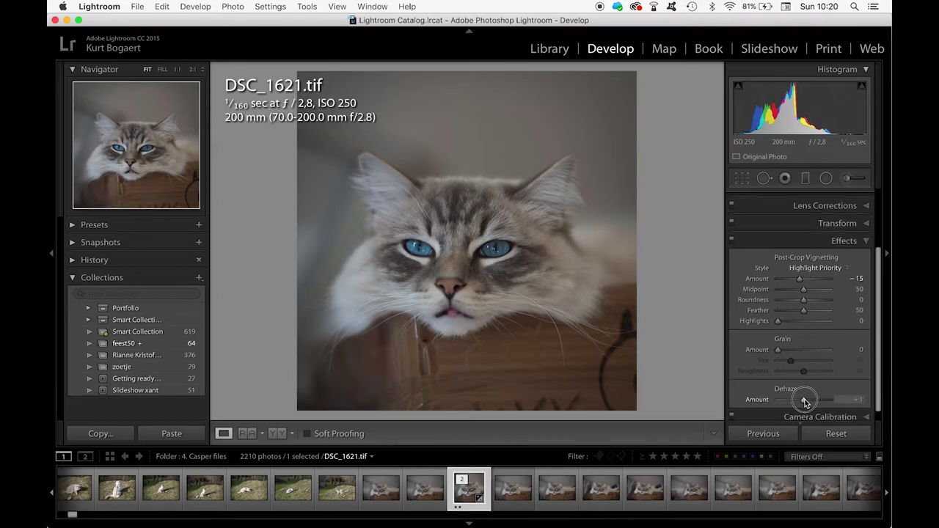
drag(809, 402, 810, 402)
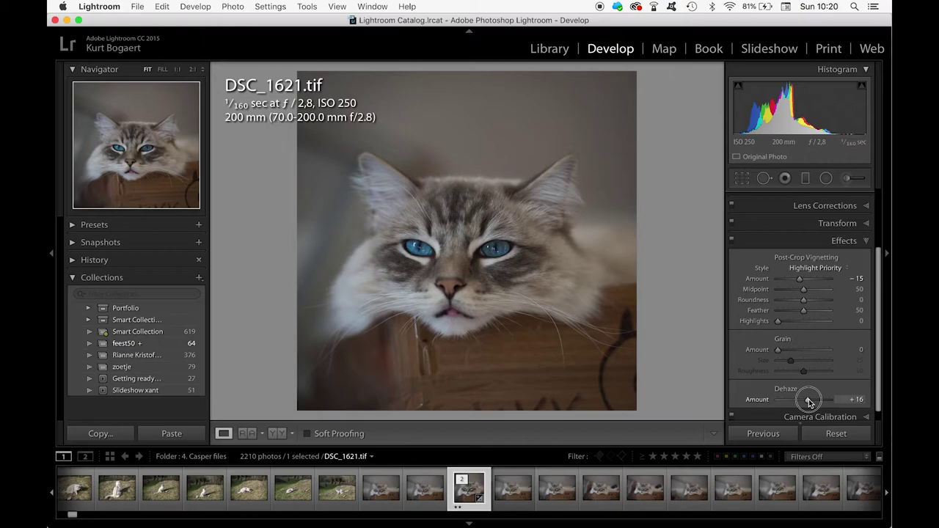
drag(809, 402, 808, 402)
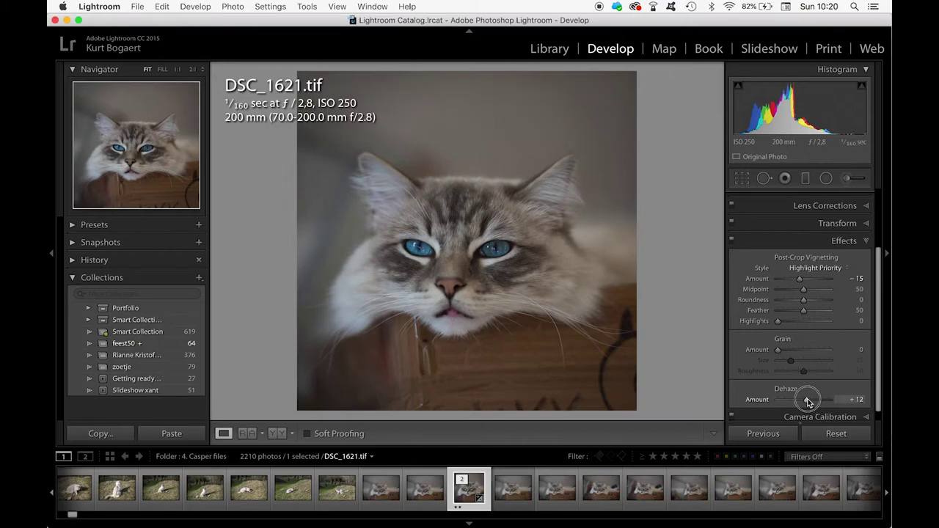
scroll(812, 377, up, 1)
scroll(811, 372, up, 2)
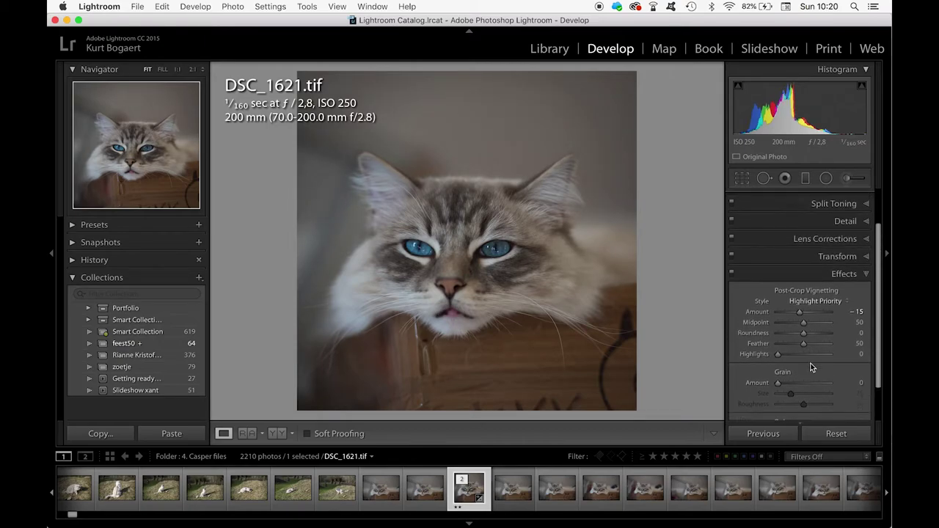
scroll(811, 368, up, 2)
click(866, 215)
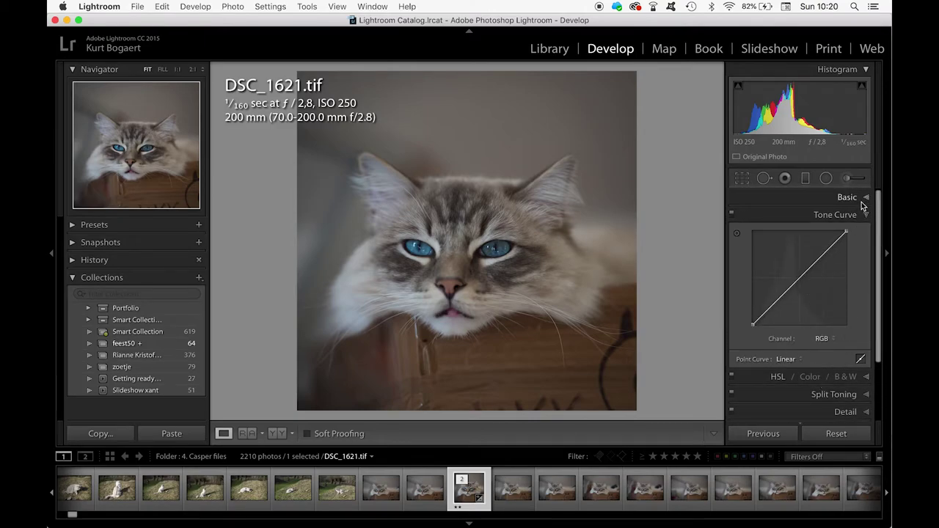
In the Basic panel, set Exposure +0.45, Highlights -43 and Vibrance +15
click(867, 197)
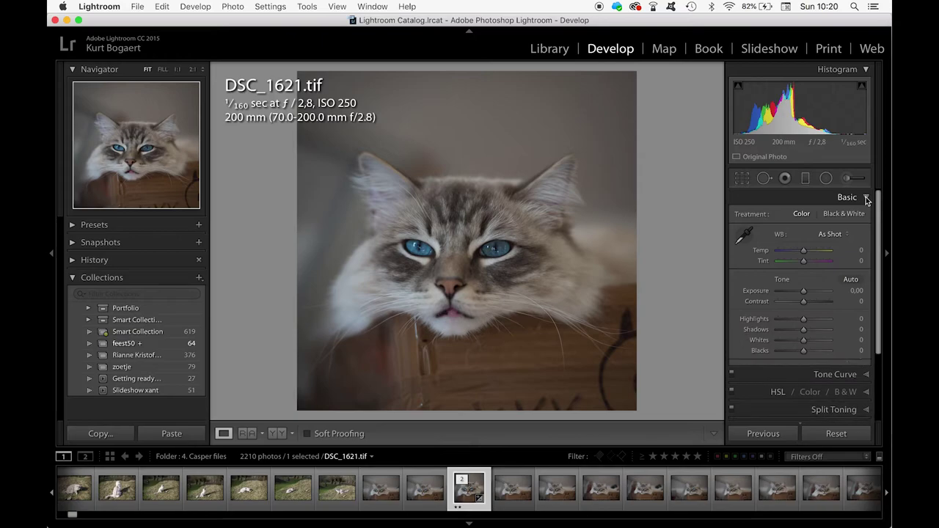
drag(804, 291, 807, 294)
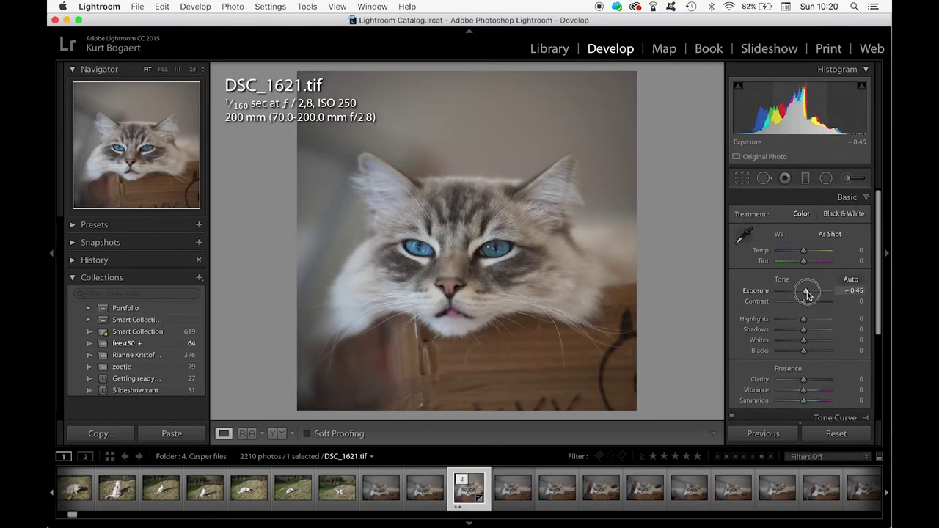
drag(804, 319, 794, 319)
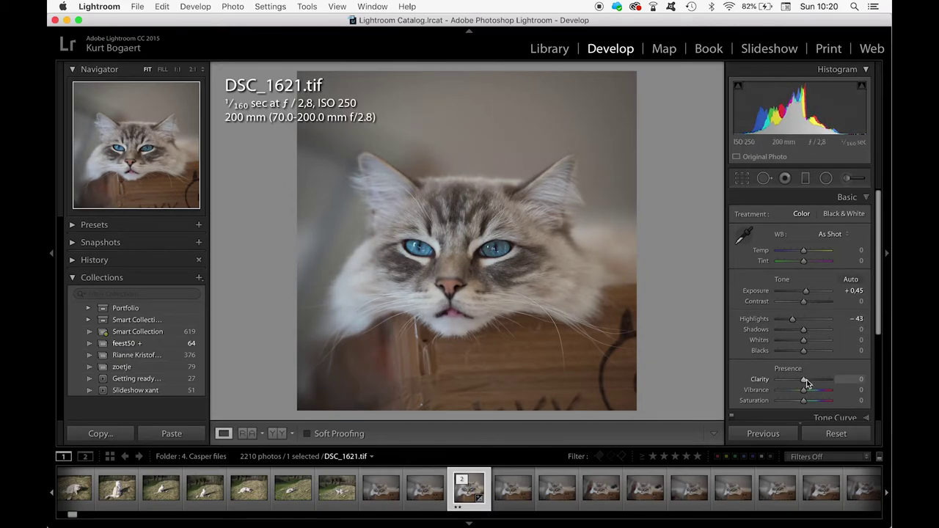
drag(806, 389, 809, 393)
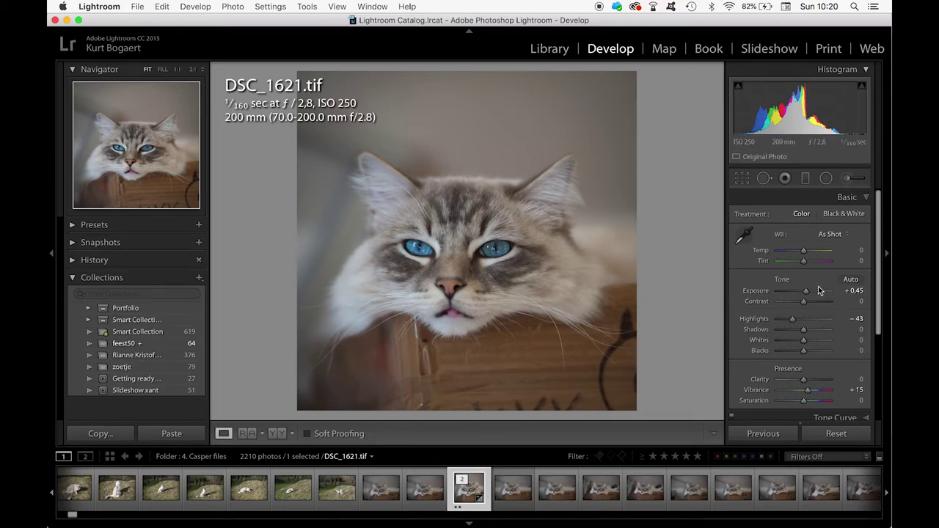
scroll(820, 292, down, 2)
scroll(824, 294, down, 1)
scroll(826, 297, down, 1)
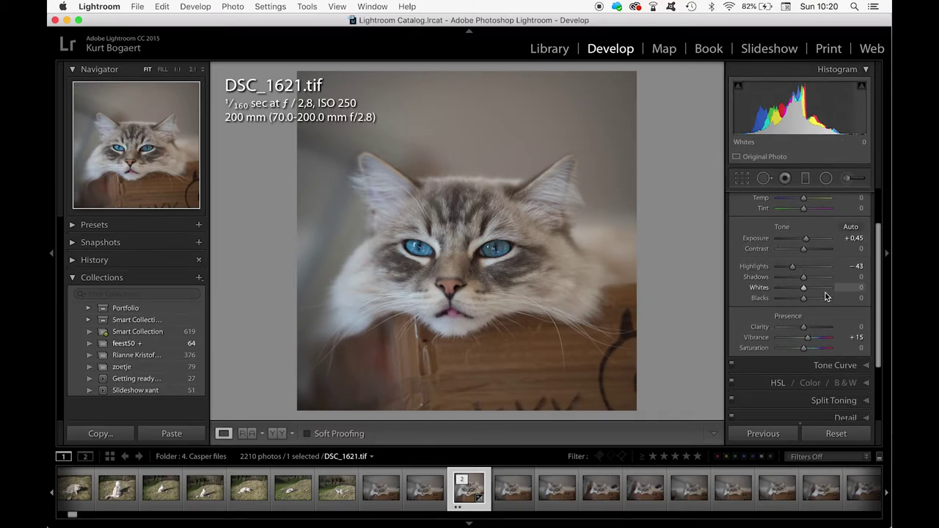
scroll(825, 296, down, 2)
scroll(826, 296, down, 1)
scroll(825, 297, down, 2)
scroll(825, 297, down, 1)
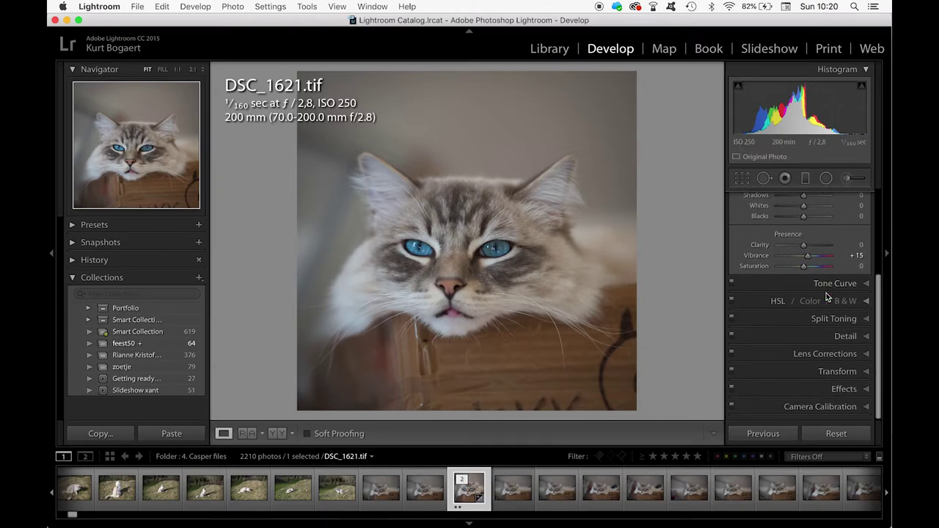
scroll(826, 295, up, 2)
scroll(826, 296, up, 2)
click(139, 7)
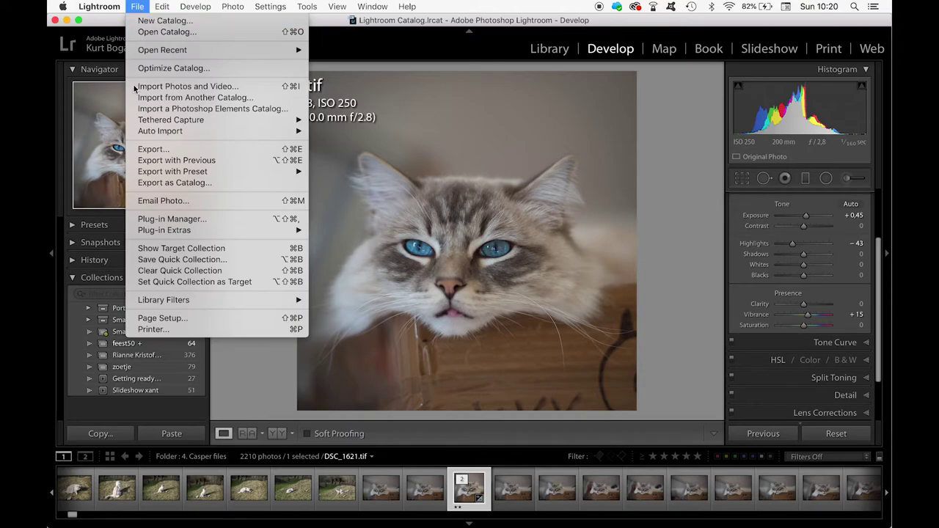
mouse_move(172, 171)
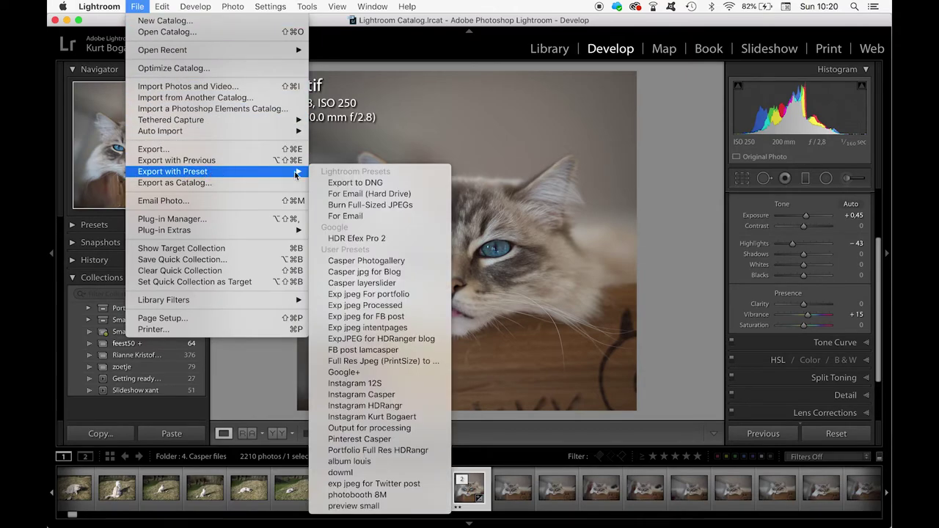
Export with the Instagram Casper preset to the home folder on the NASkbph server
click(369, 396)
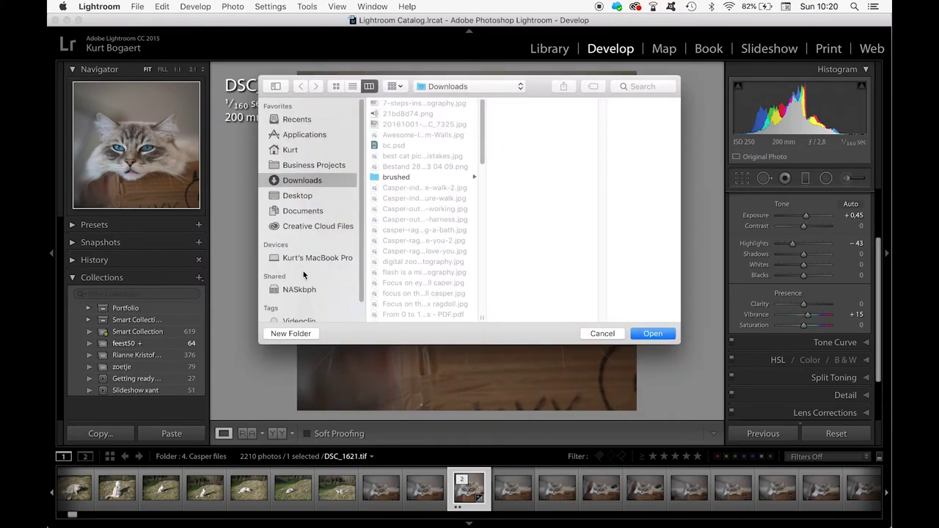
click(299, 289)
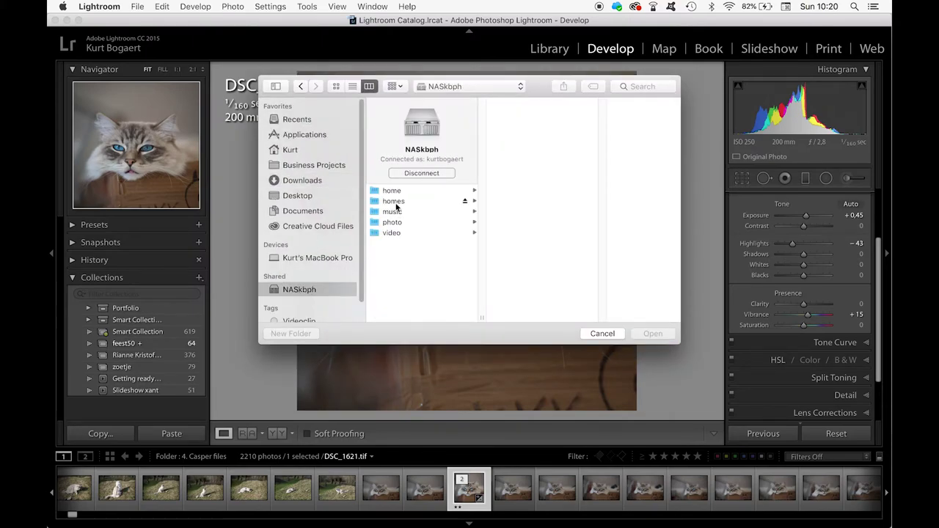
click(395, 192)
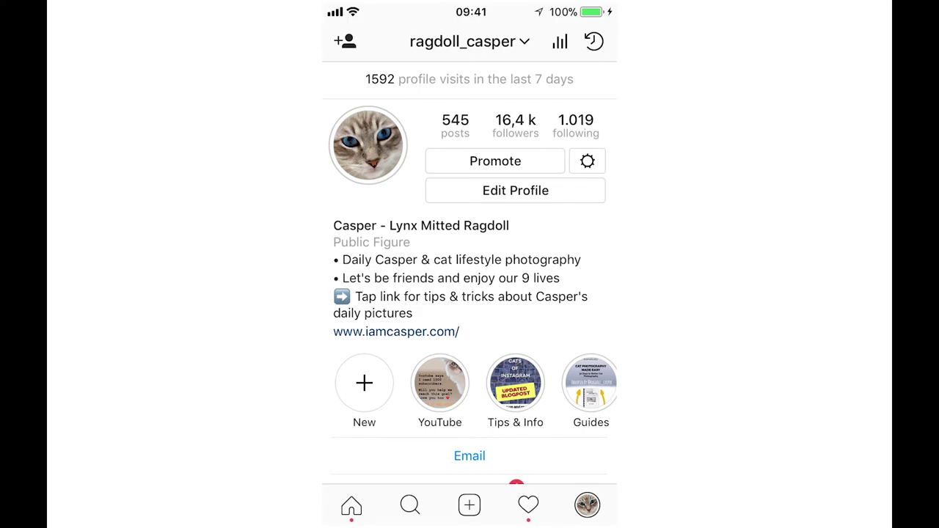
Start a new Instagram post with the square cat photo and bring up the Edit adjustments
click(470, 505)
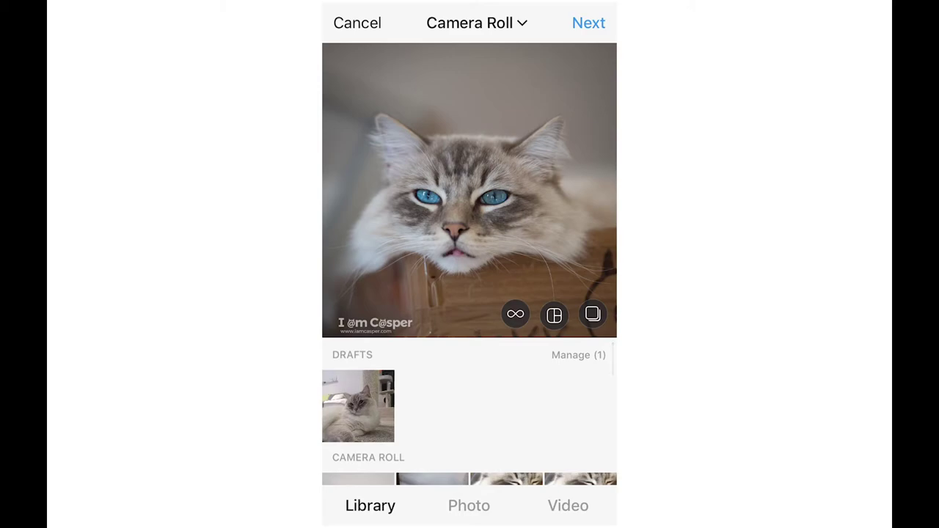
click(588, 23)
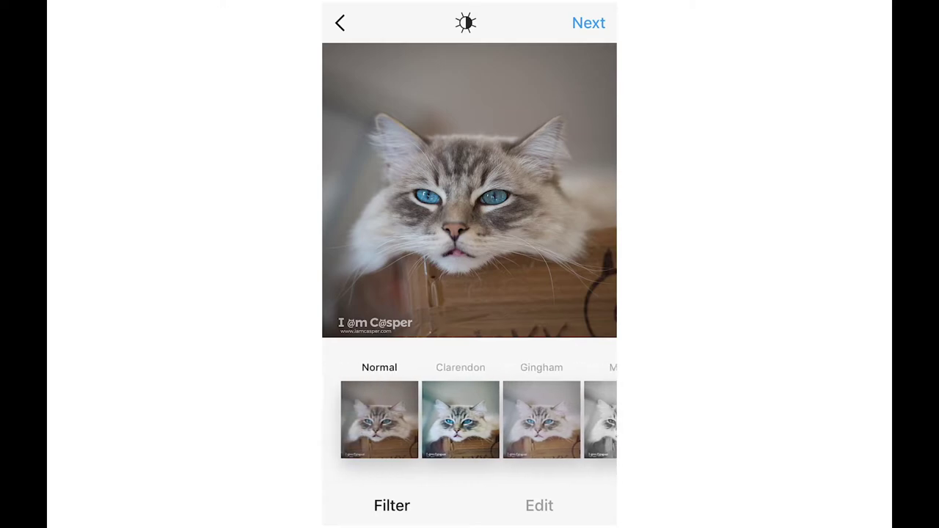
click(540, 505)
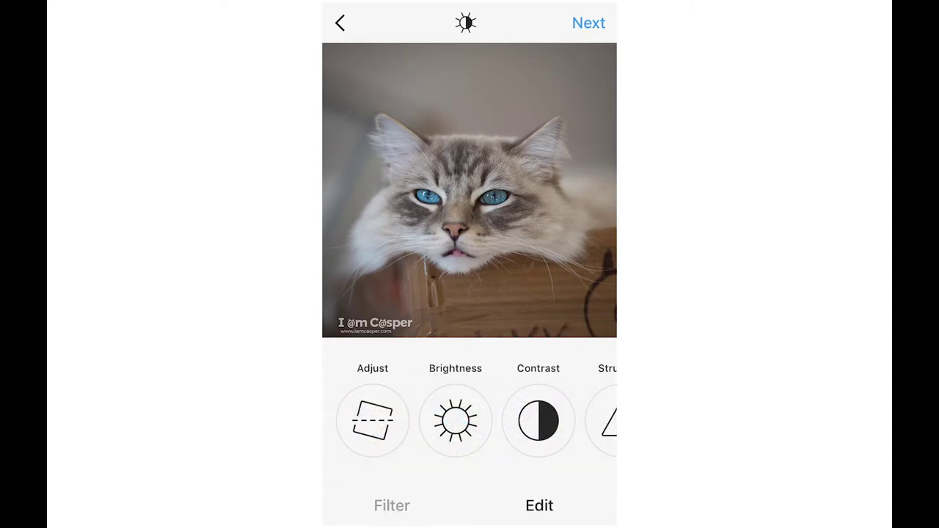
Brighten the cat photo slightly and add some Structure
click(455, 420)
mouse_move(470, 408)
mouse_down()
mouse_move(501, 407)
mouse_move(486, 408)
mouse_up()
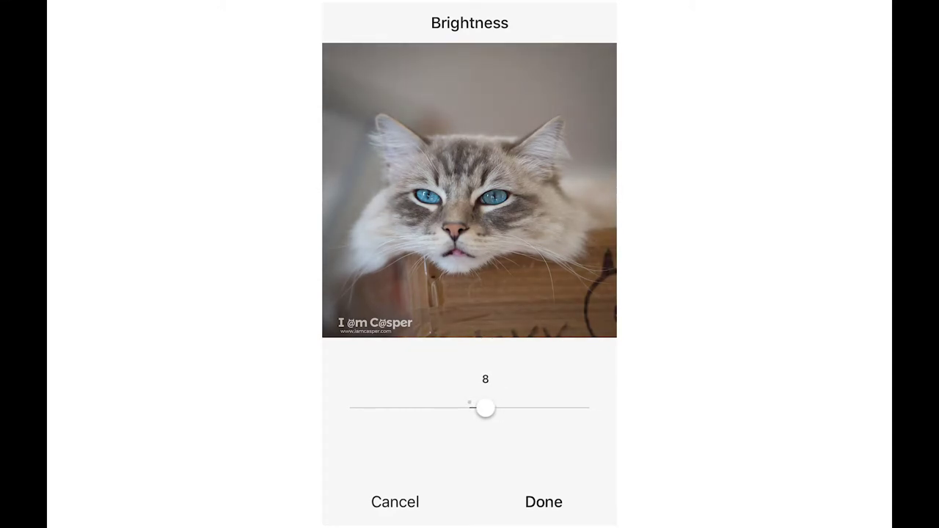
click(544, 502)
drag(513, 420, 398, 420)
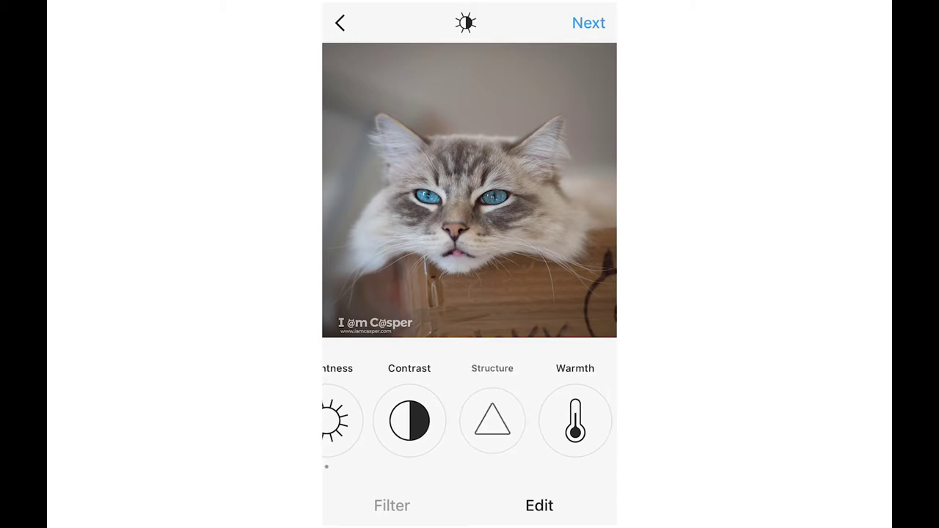
click(492, 419)
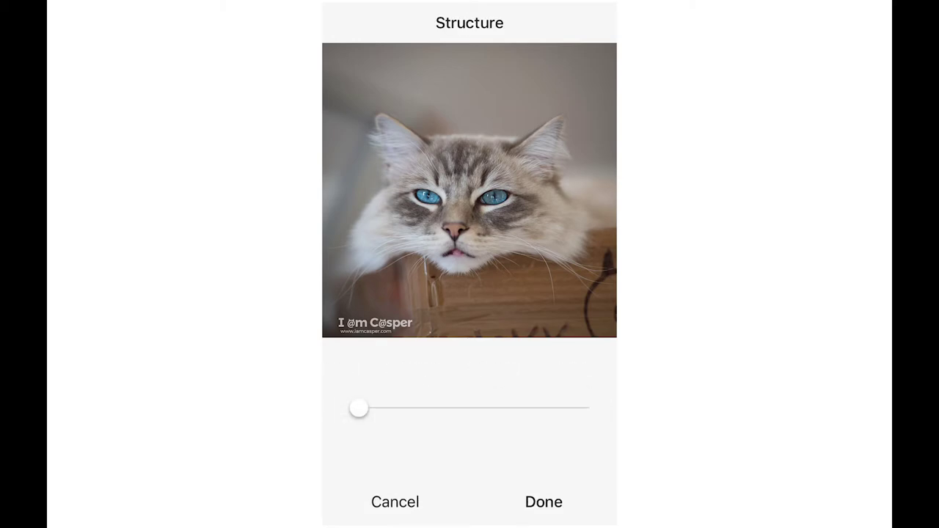
mouse_move(359, 408)
mouse_down()
mouse_move(399, 408)
mouse_move(379, 408)
mouse_up()
click(544, 502)
Cool the Warmth to -4 and adjust the Saturation
mouse_move(514, 419)
mouse_down()
mouse_move(447, 419)
mouse_move(443, 408)
mouse_move(562, 408)
mouse_move(448, 408)
mouse_move(457, 408)
mouse_up()
click(480, 419)
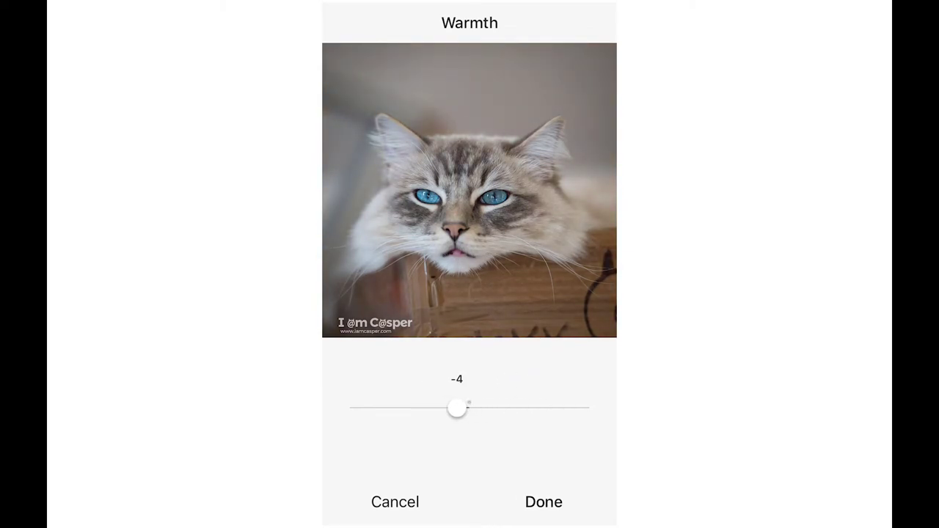
click(544, 502)
mouse_move(561, 419)
mouse_down()
mouse_move(489, 420)
mouse_move(514, 408)
mouse_move(388, 408)
mouse_move(462, 408)
mouse_up()
click(488, 420)
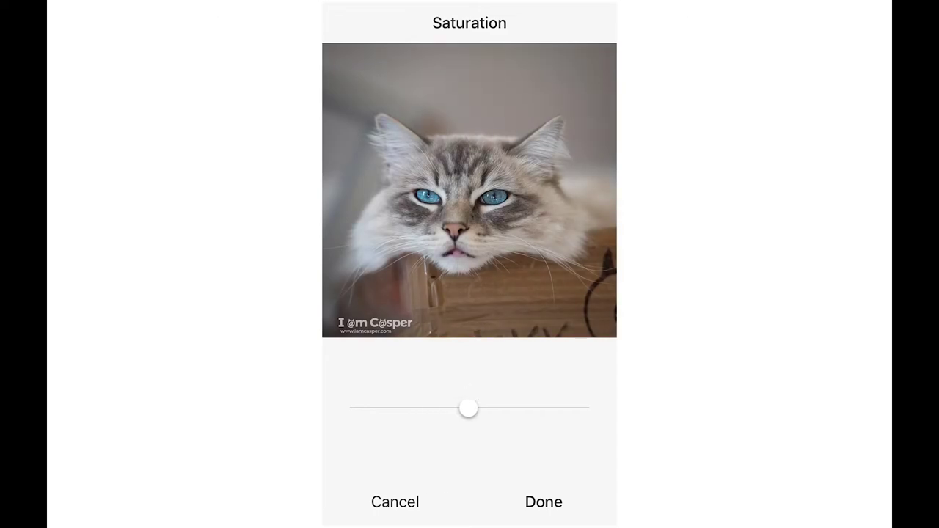
click(543, 501)
mouse_move(572, 420)
mouse_down()
mouse_move(324, 419)
mouse_move(549, 420)
mouse_up()
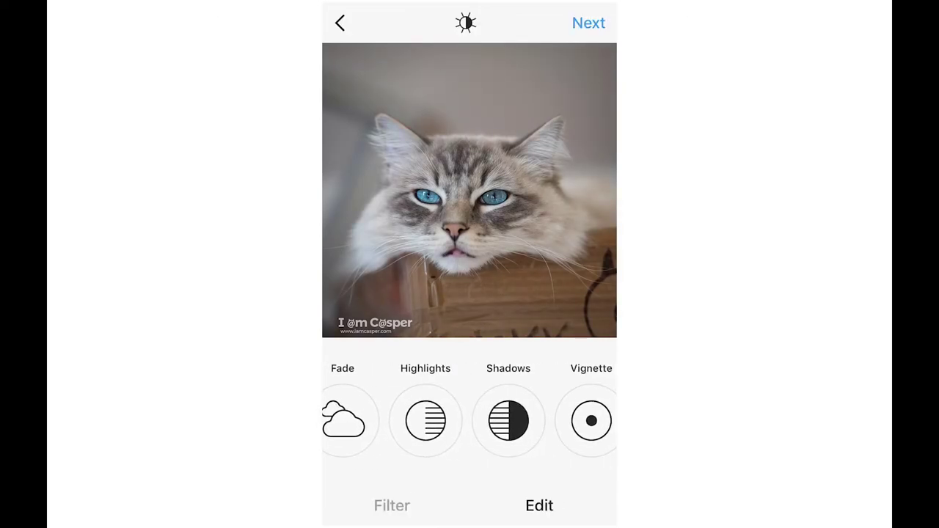
Raise Highlights to 6 and darken the Shadows
click(425, 420)
mouse_move(470, 407)
mouse_down()
mouse_move(513, 407)
mouse_move(454, 408)
mouse_move(482, 409)
mouse_up()
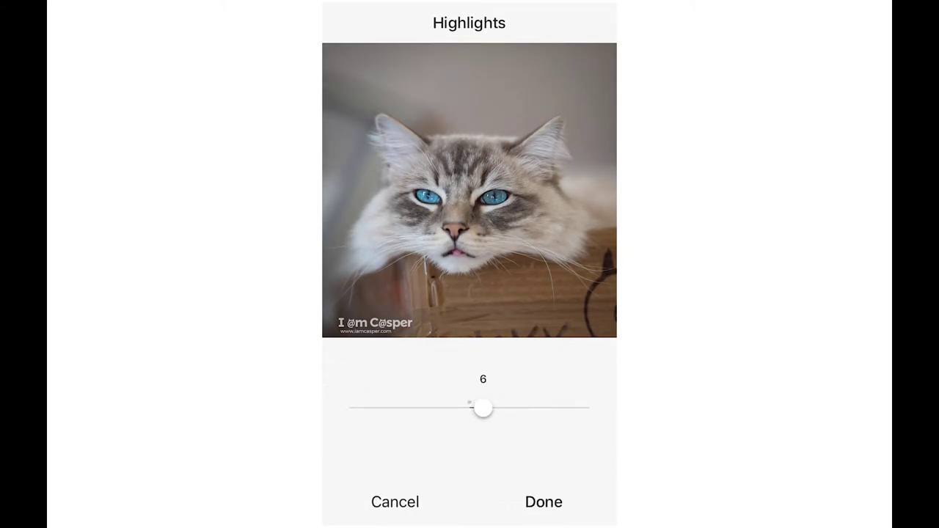
click(544, 502)
click(506, 419)
mouse_move(469, 409)
mouse_down()
mouse_move(379, 409)
mouse_move(443, 409)
mouse_up()
click(544, 501)
Retune Brightness to 28 and add a Vignette of 22, then continue to captioning
mouse_move(367, 419)
mouse_down()
mouse_move(536, 419)
mouse_move(486, 409)
mouse_move(506, 409)
mouse_move(352, 419)
mouse_up()
click(455, 418)
click(544, 501)
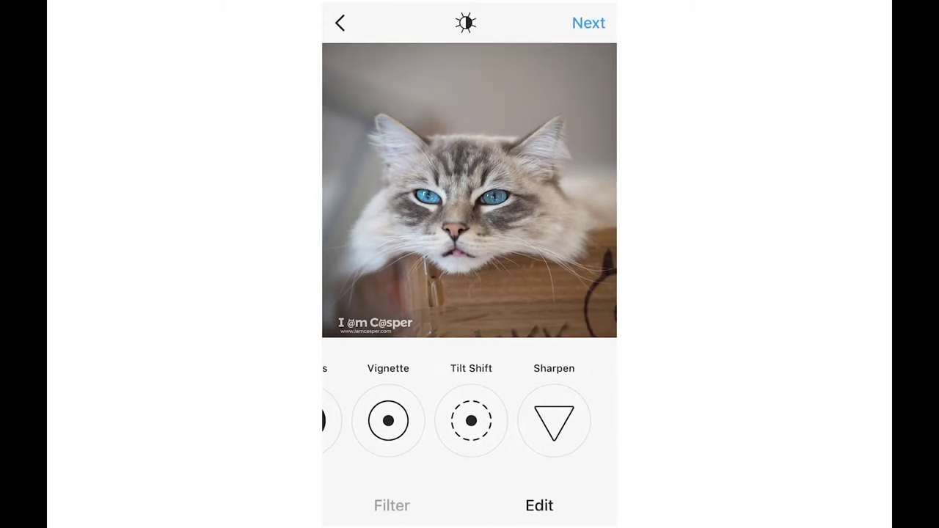
click(400, 420)
drag(352, 408, 408, 408)
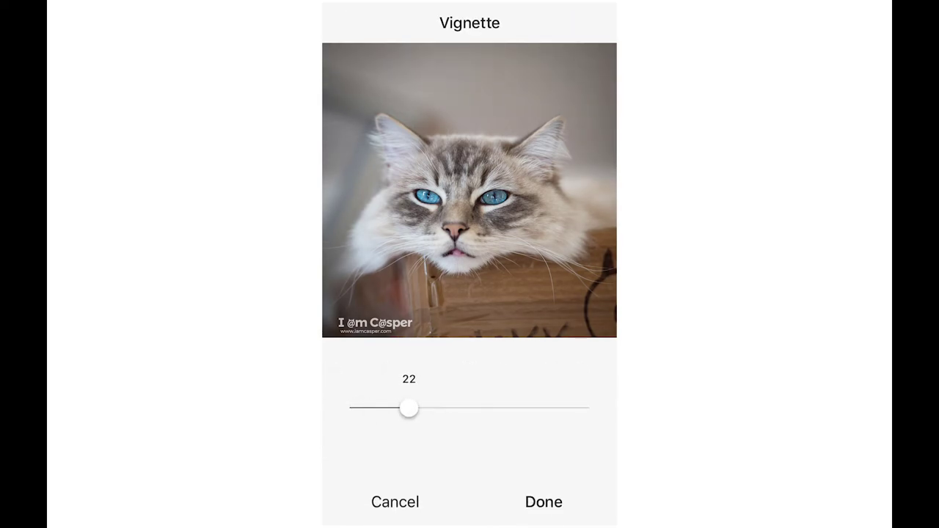
click(543, 502)
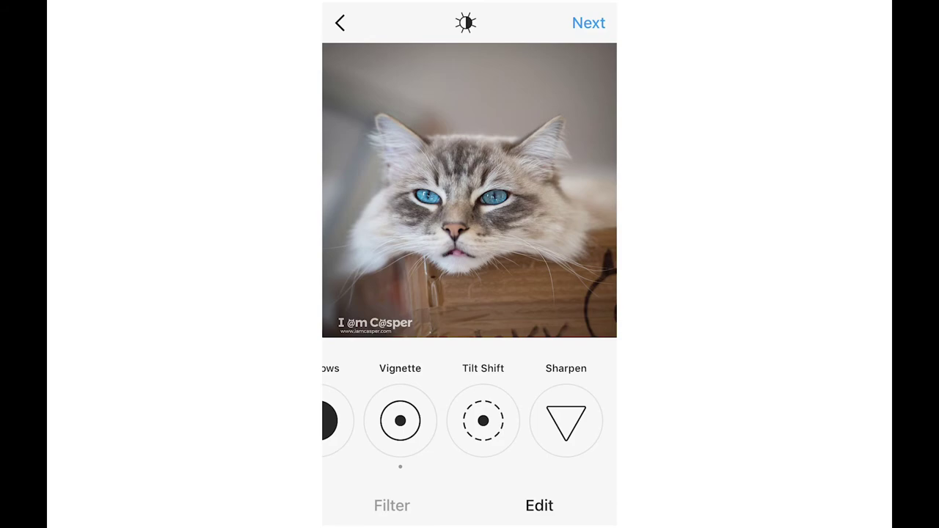
click(588, 23)
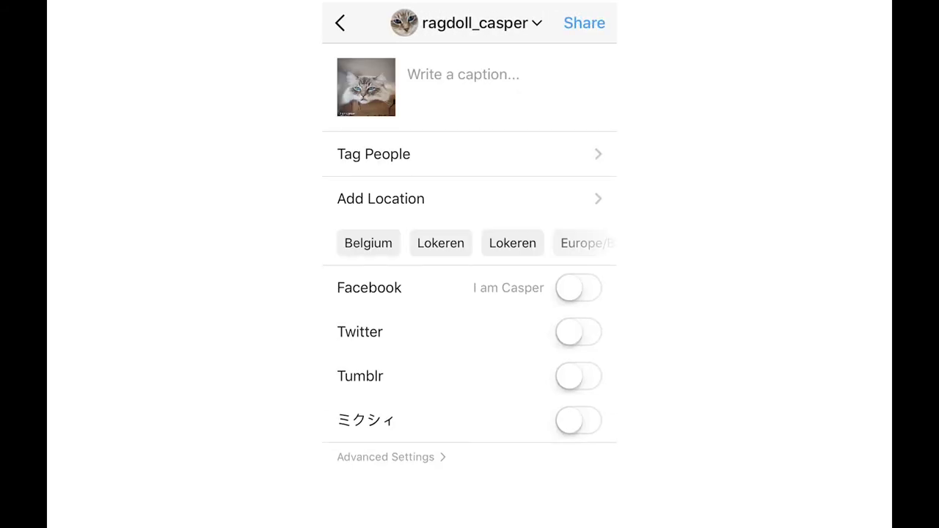
Leave the post at its caption page and return to the iPhone home screen via Control Center
drag(470, 525, 470, 294)
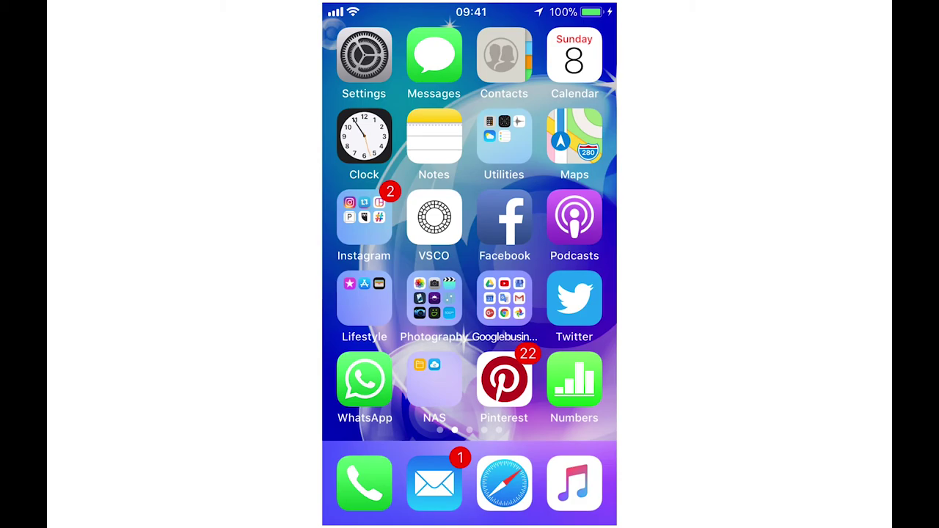
click(434, 138)
Copy the whole caption from the 'IamCasper captions' note, then return to Instagram's share screen
click(426, 145)
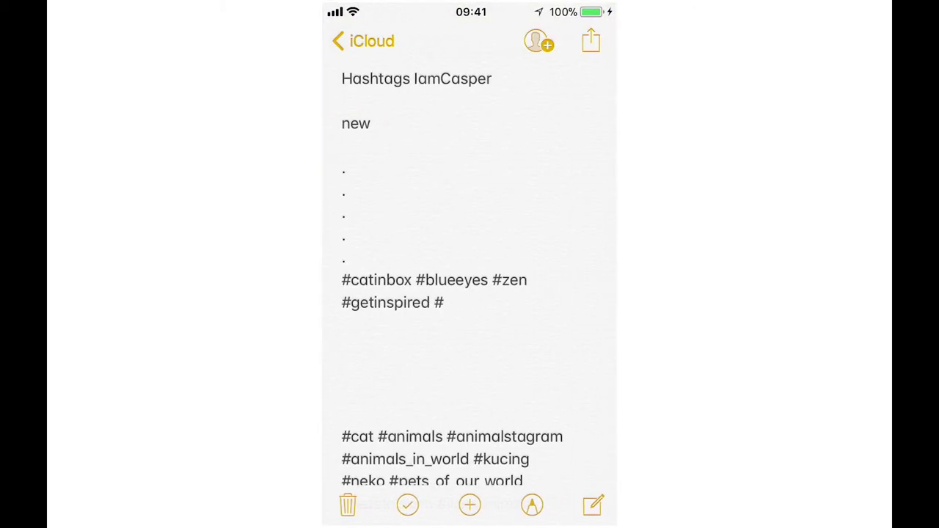
click(363, 41)
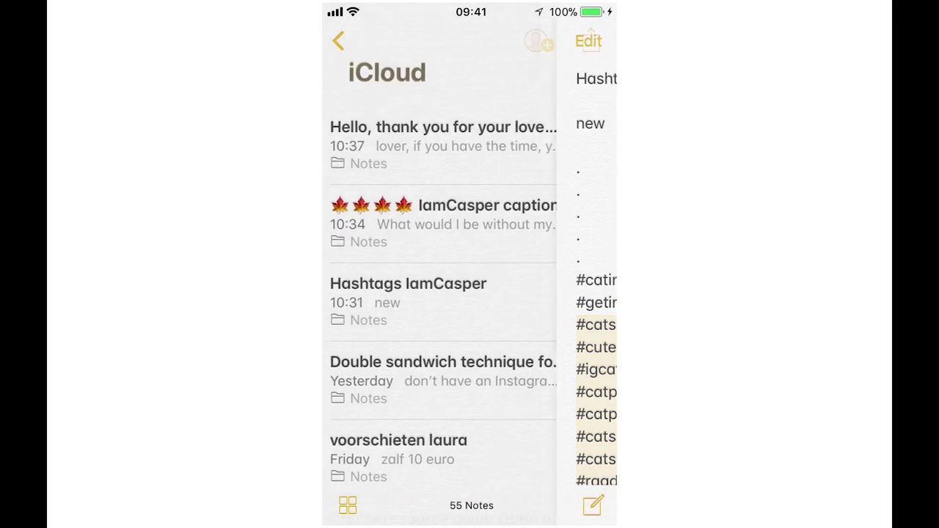
click(440, 212)
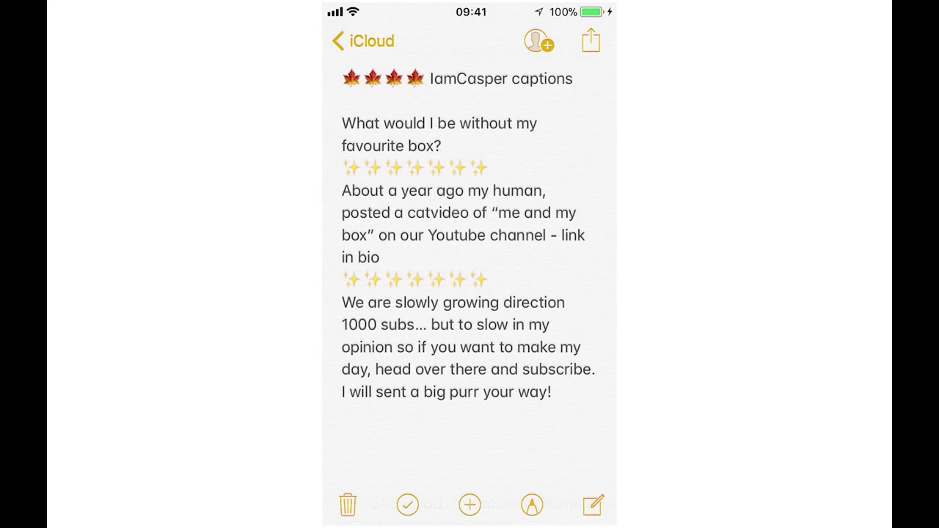
click(534, 392)
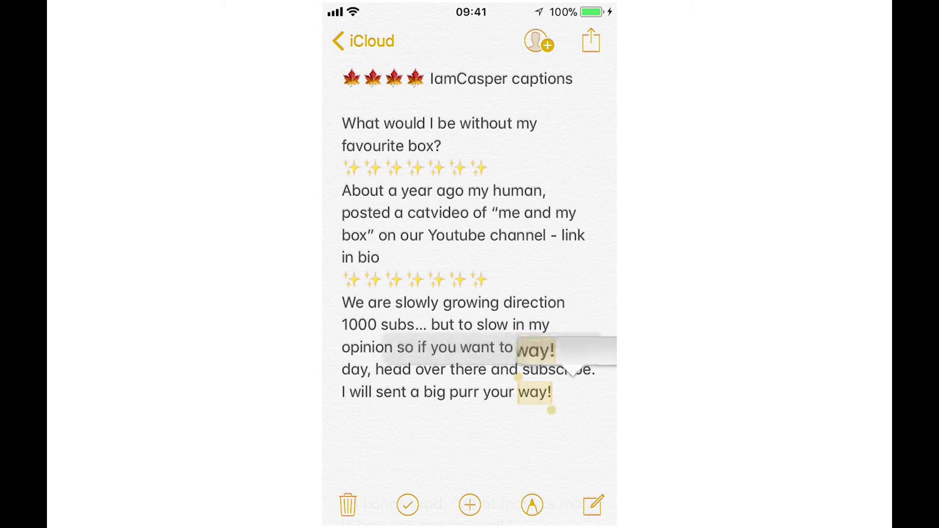
mouse_move(520, 381)
mouse_down()
mouse_move(459, 382)
mouse_move(341, 109)
mouse_move(341, 133)
mouse_move(342, 110)
mouse_up()
click(390, 80)
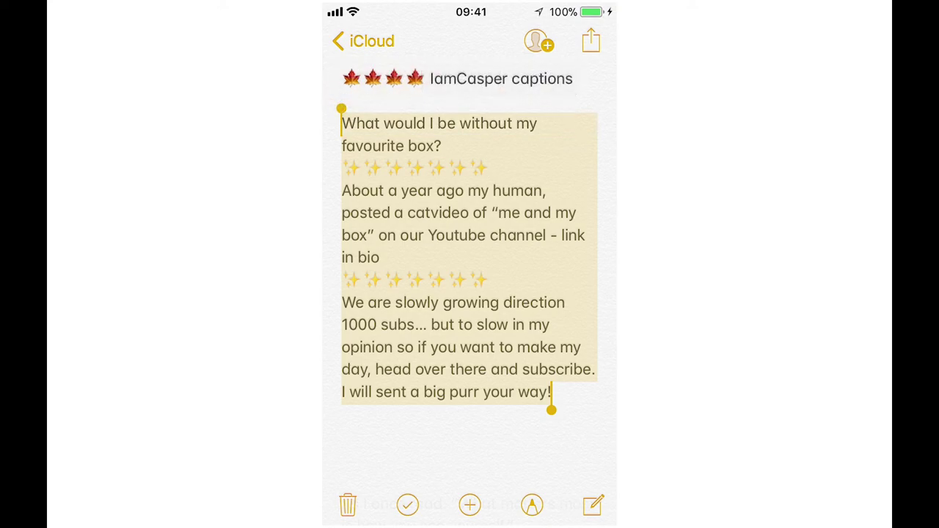
click(367, 220)
click(371, 184)
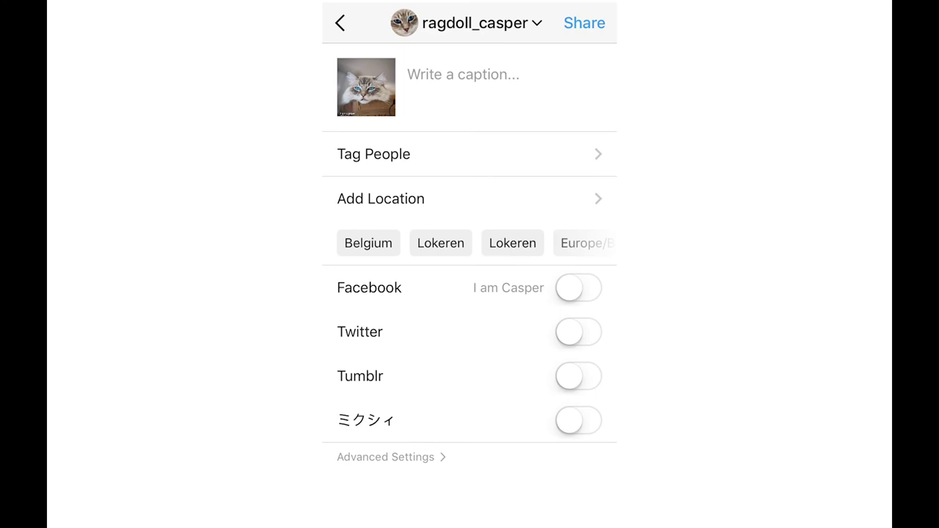
Paste the copied caption, set Lokeren as the location, and share the cat post
click(462, 74)
click(408, 75)
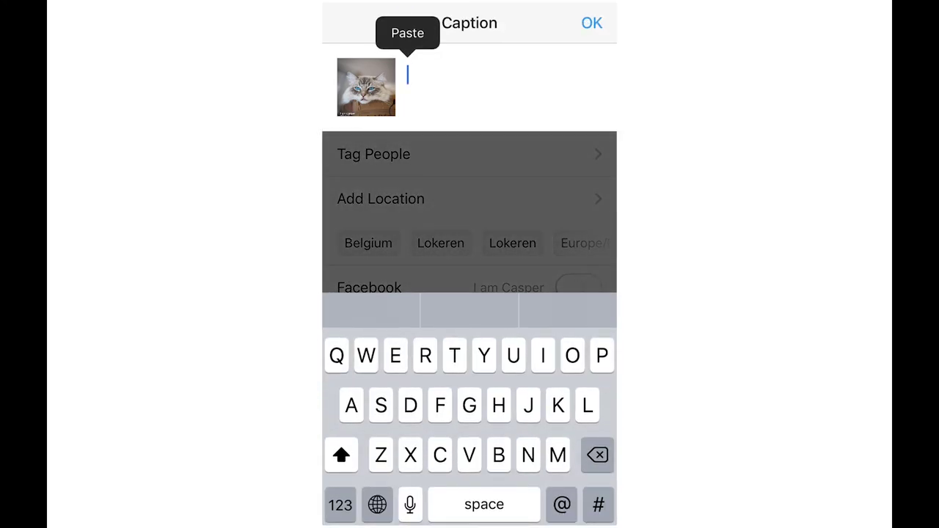
click(408, 33)
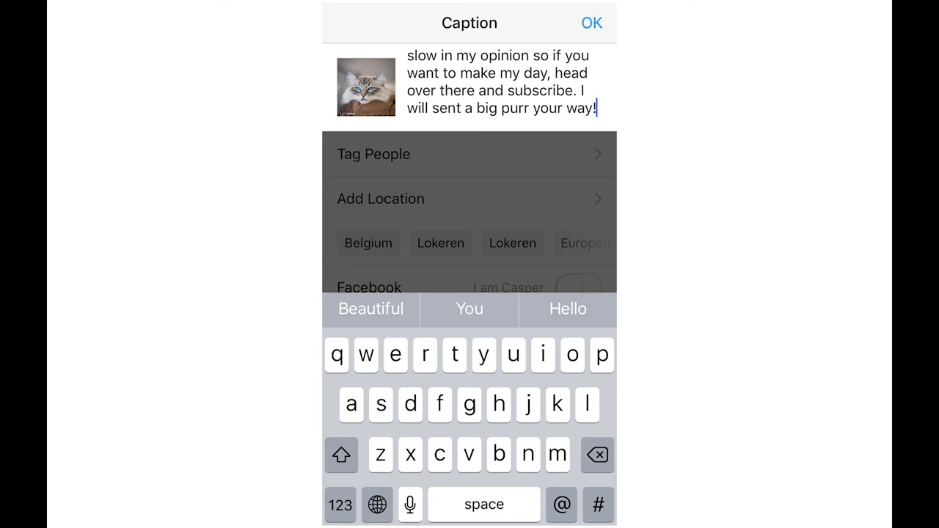
click(592, 23)
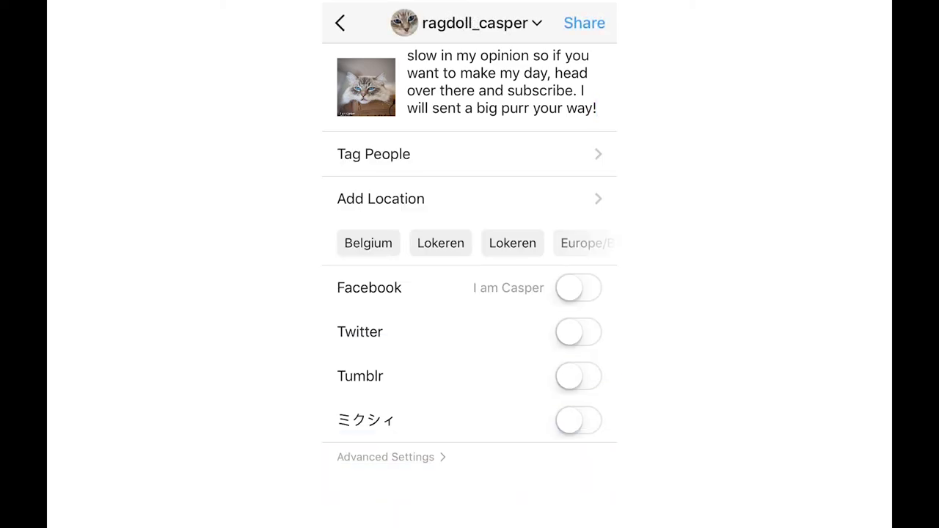
click(441, 243)
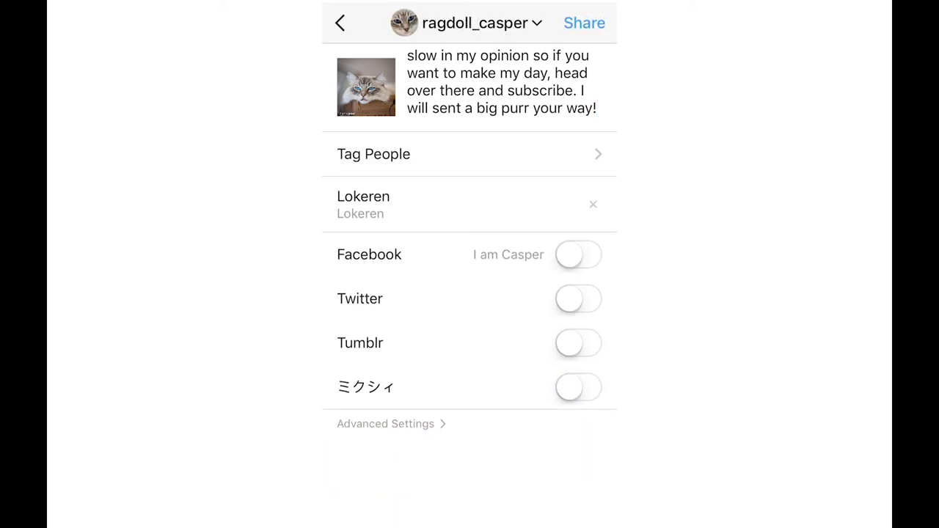
click(584, 23)
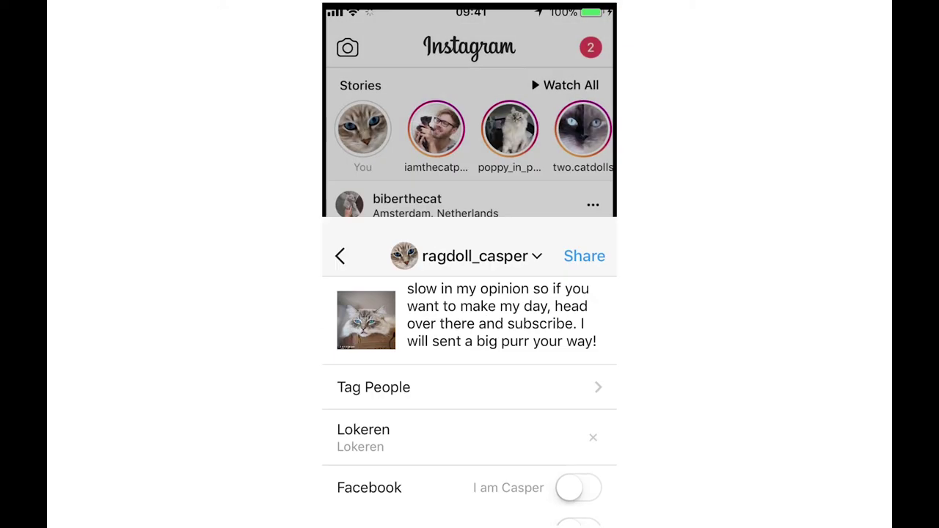